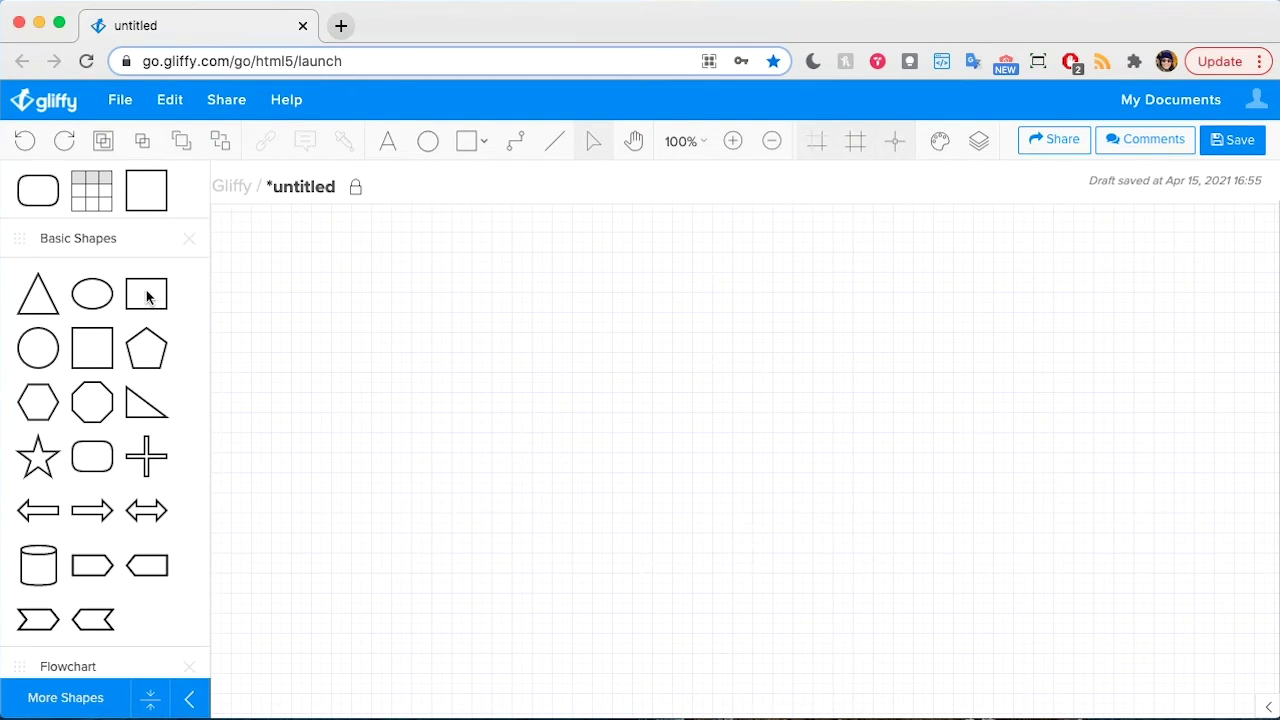
# Add a basic rectangle to the canvas and place a duplicate directly to its right at the same height
pyautogui.moveTo(150, 295); pyautogui.dragTo(457, 289)
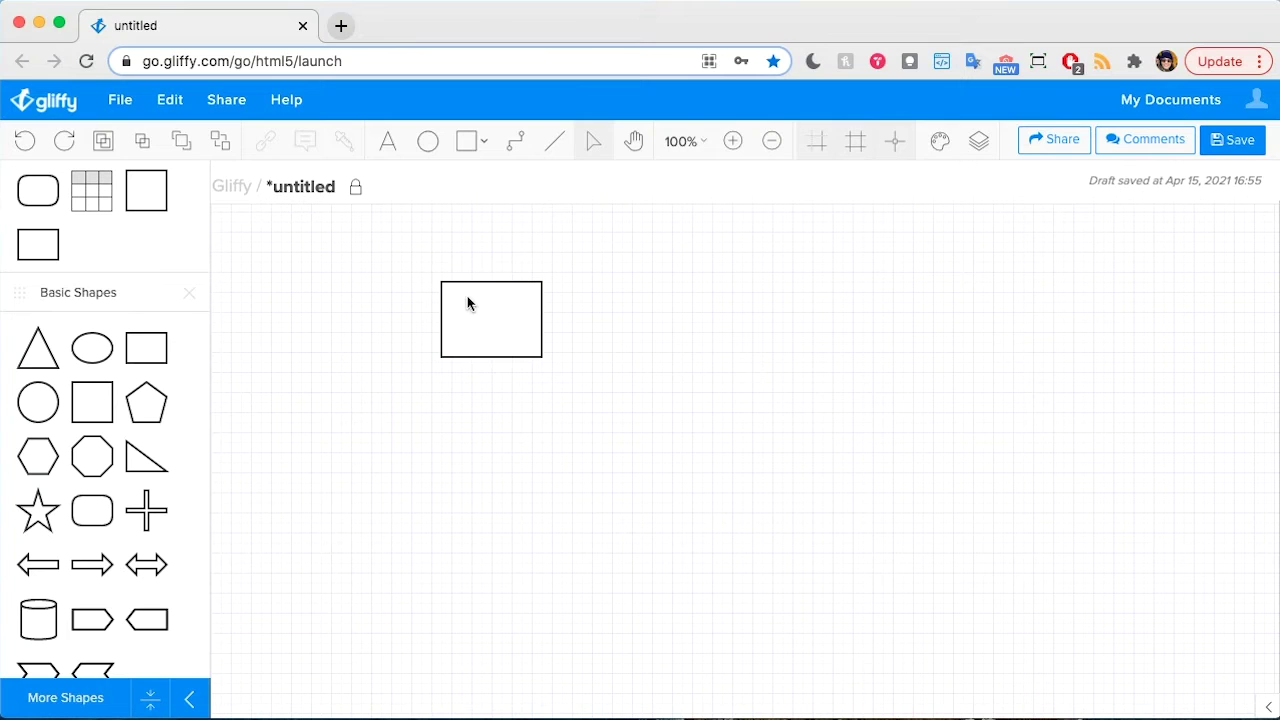
pyautogui.click(486, 313)
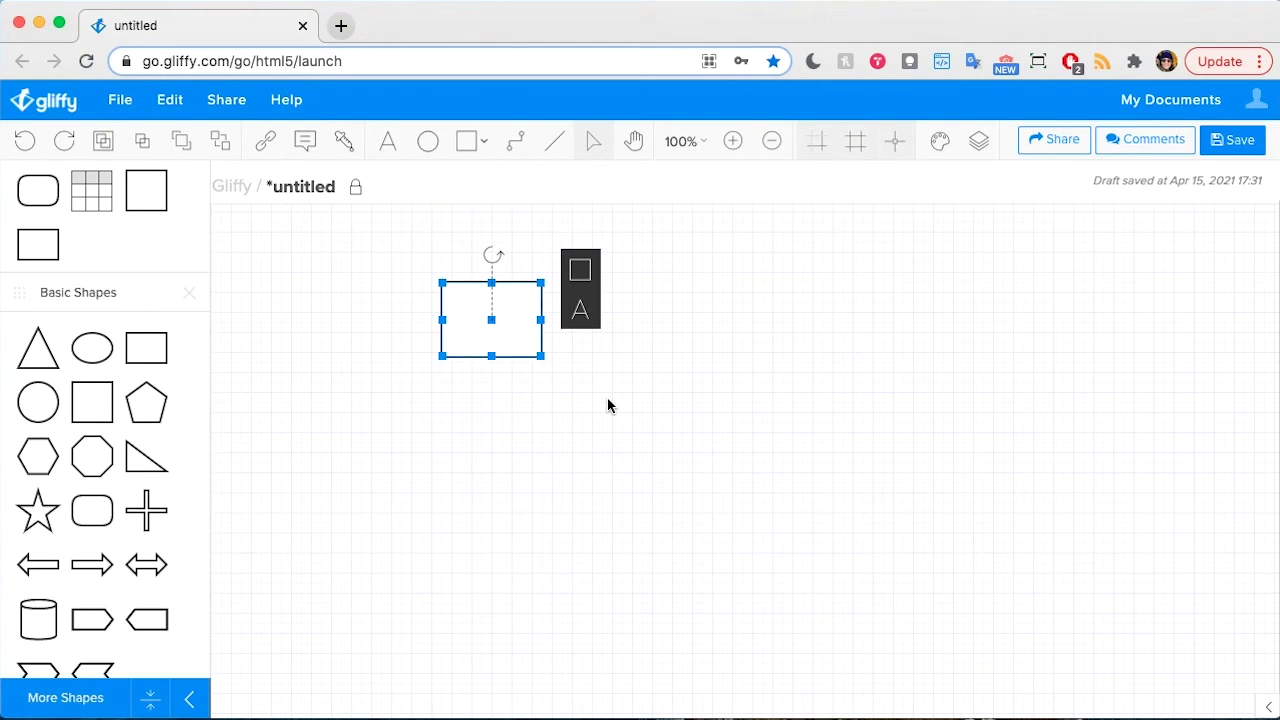
pyautogui.press('super+d')
pyautogui.moveTo(502, 335); pyautogui.dragTo(607, 317)
pyautogui.click(730, 553)
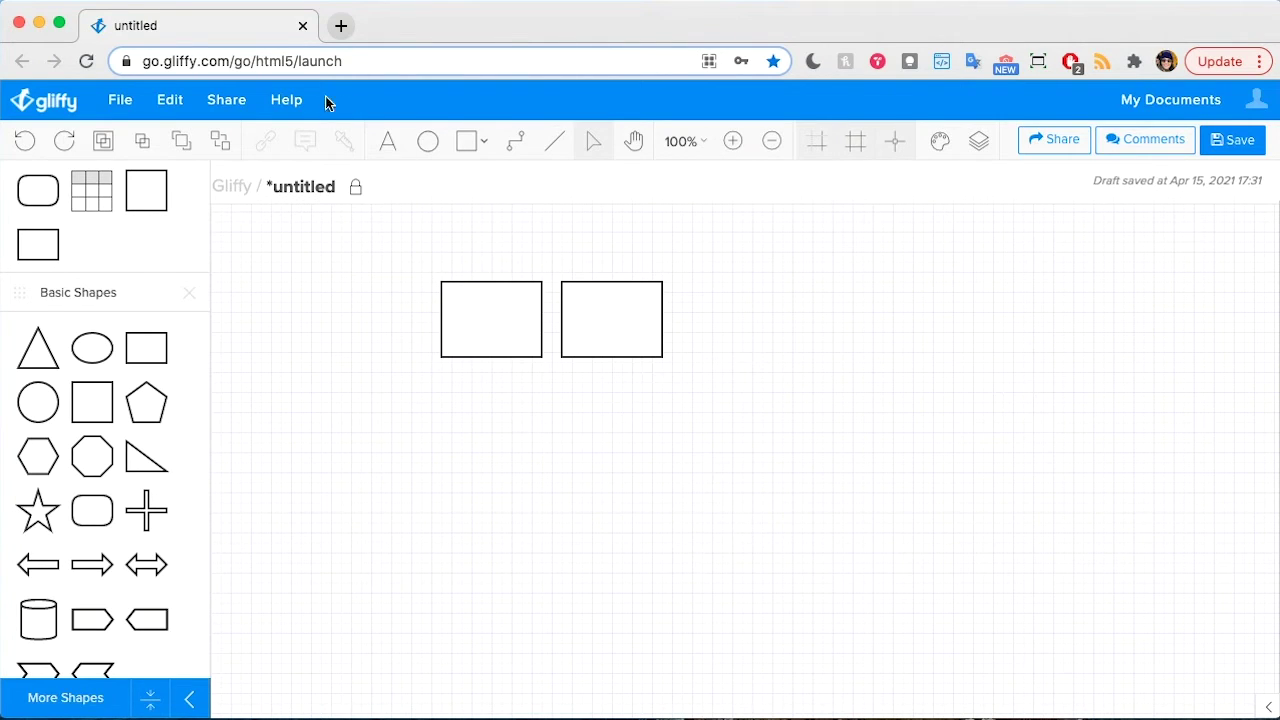
# Review the reference list of shape shortcuts and close it
pyautogui.click(290, 100)
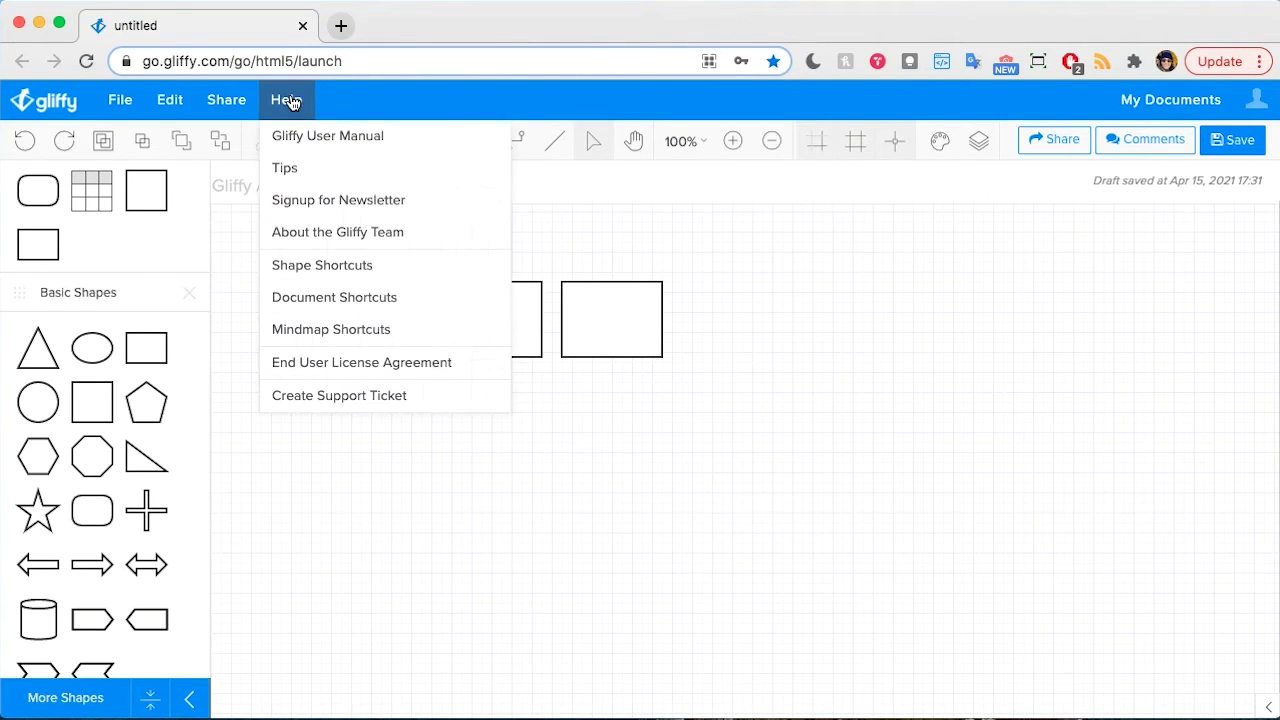
pyautogui.click(318, 266)
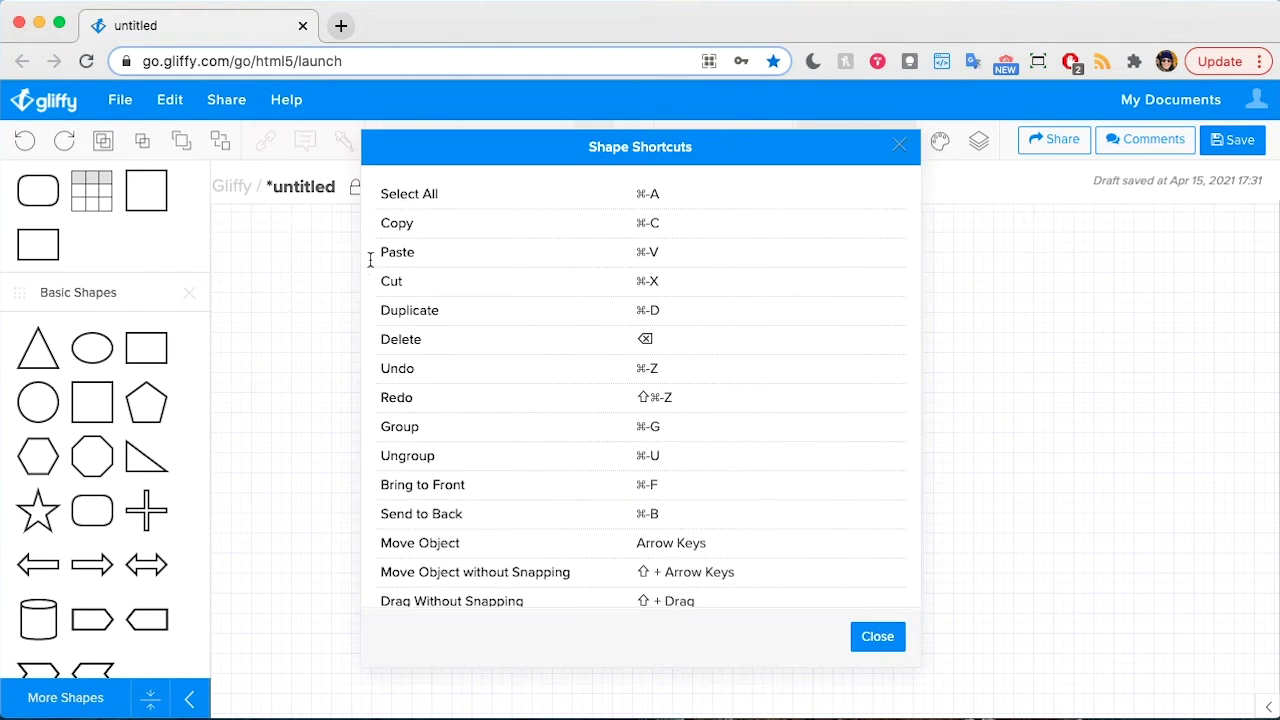
pyautogui.click(900, 145)
pyautogui.click(210, 112)
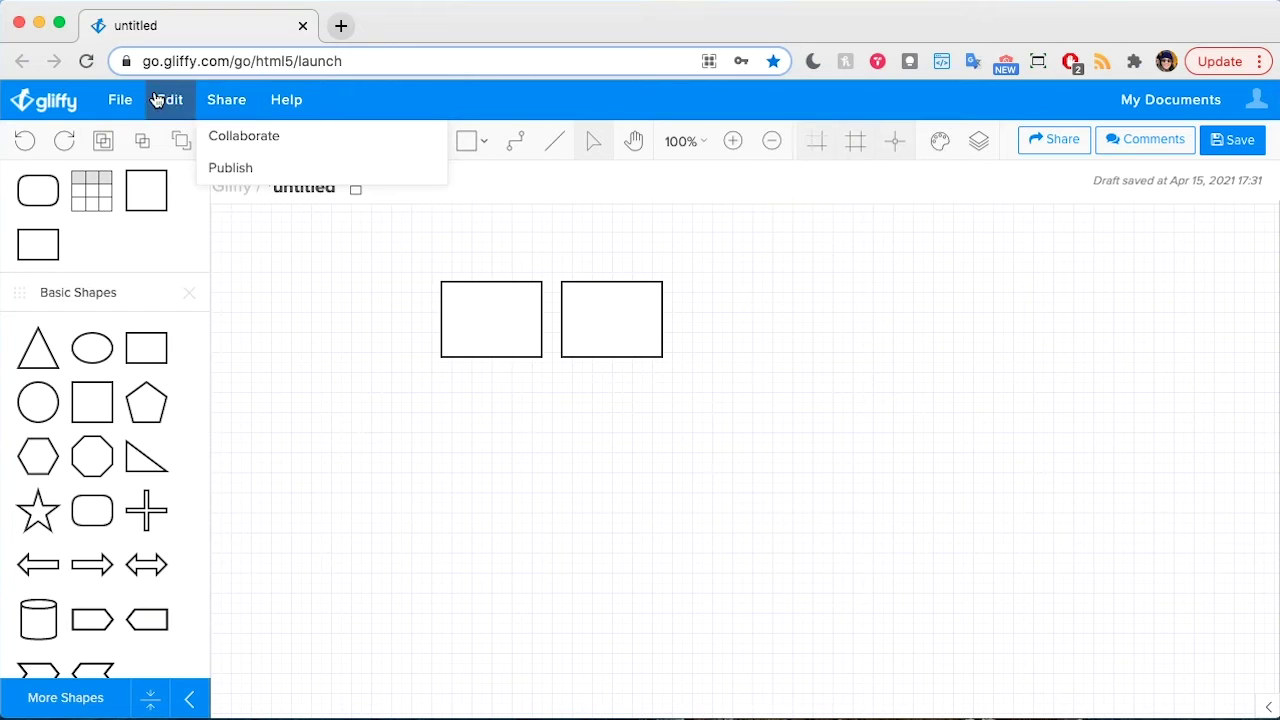
pyautogui.click(291, 100)
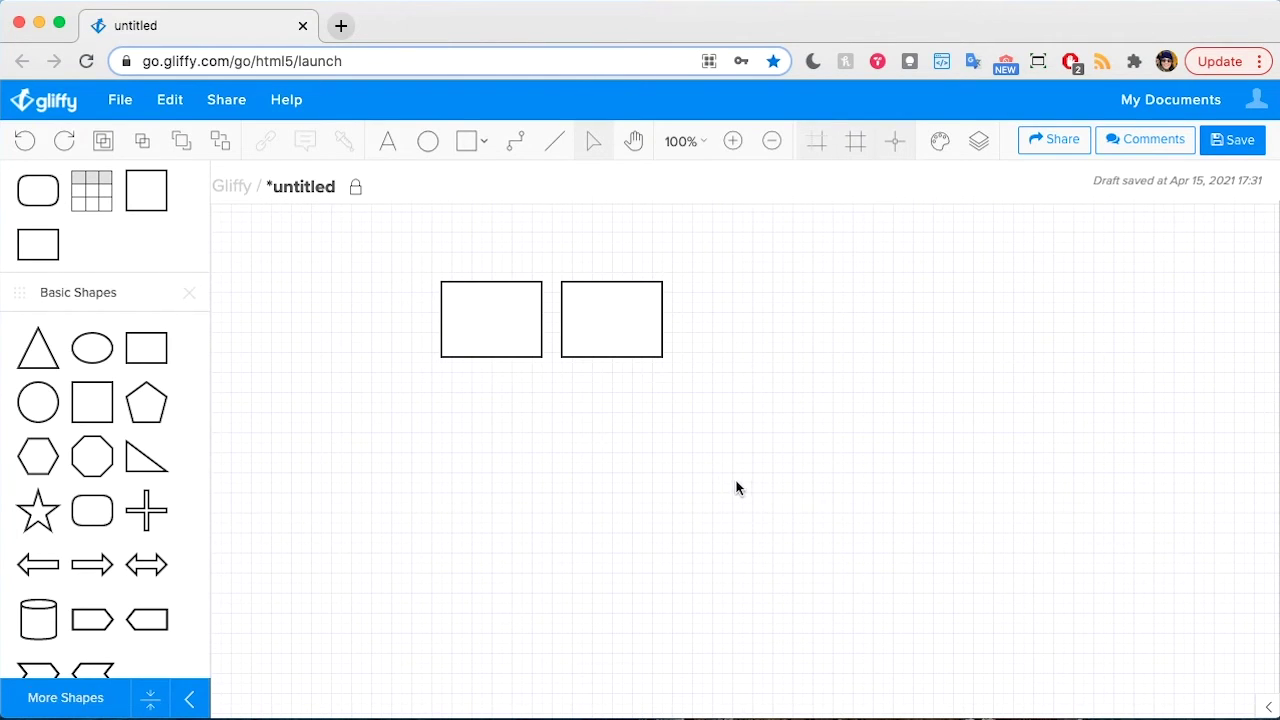
# Place a copy of the second rectangle to its right, making an evenly spaced row of three
pyautogui.click(604, 342)
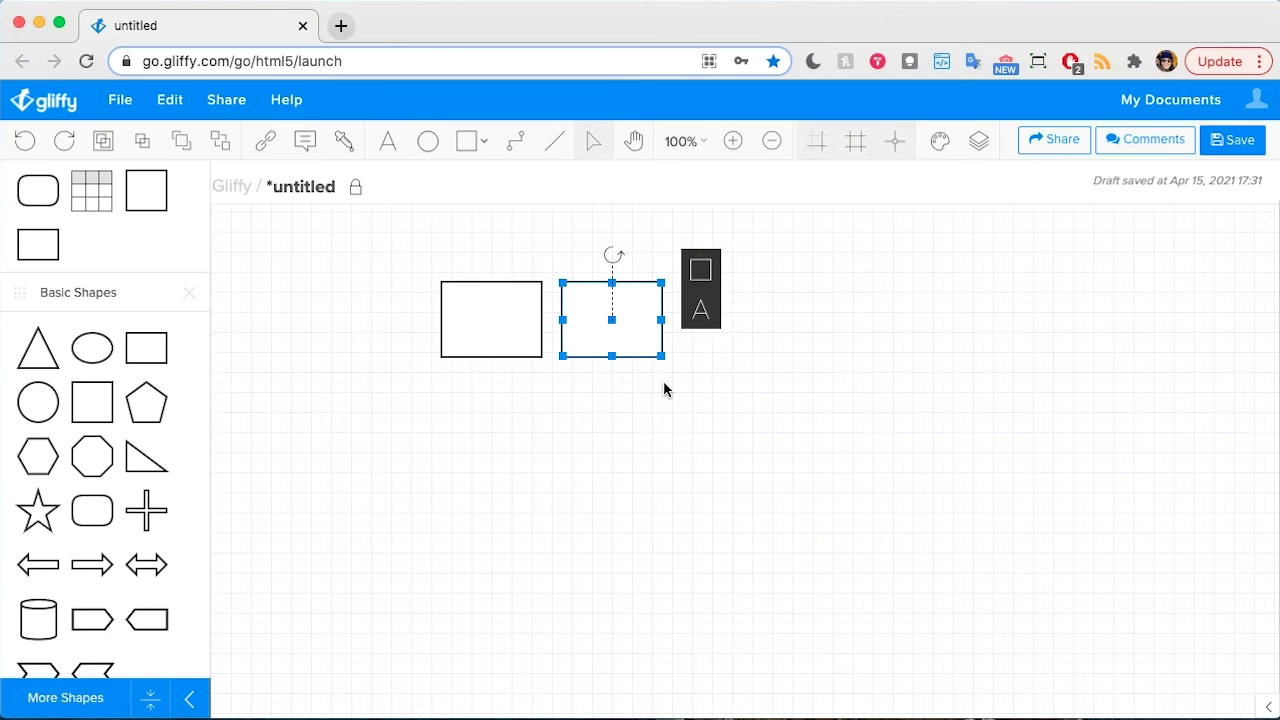
pyautogui.moveTo(644, 337); pyautogui.dragTo(755, 334)
pyautogui.click(757, 430)
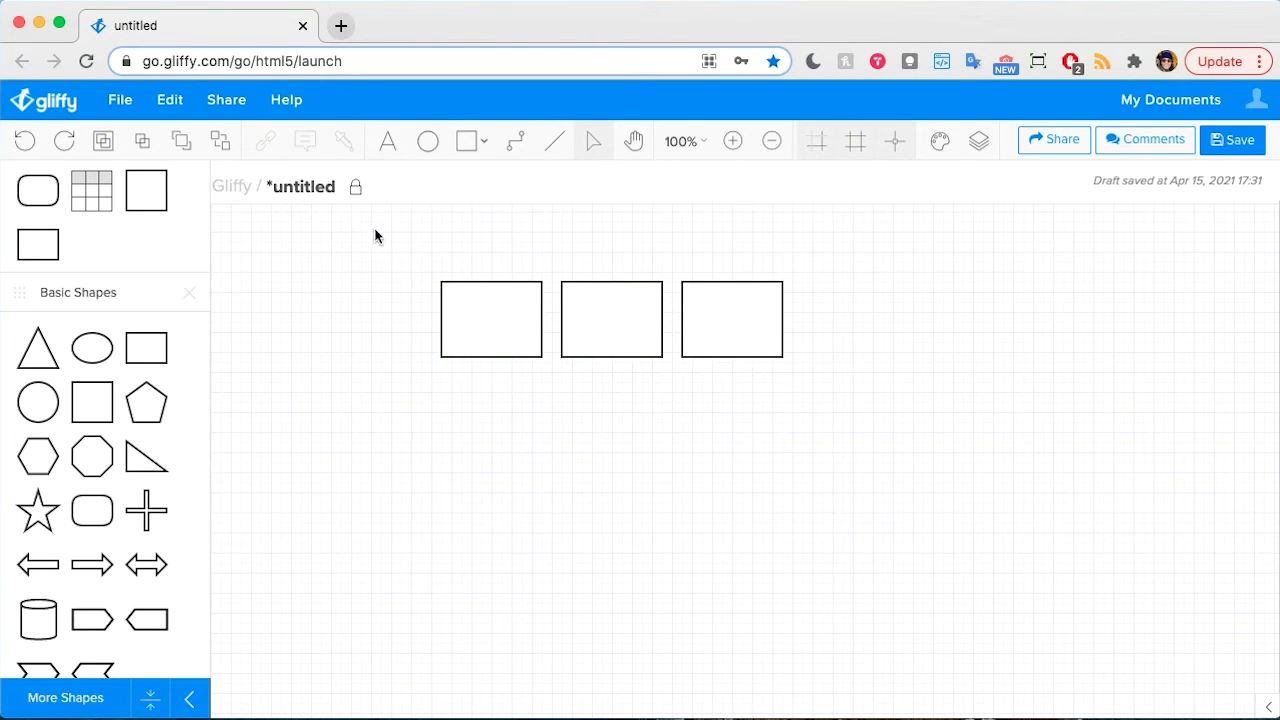
# Group the three rectangles and move the group slightly right and down
pyautogui.moveTo(371, 235); pyautogui.dragTo(886, 428)
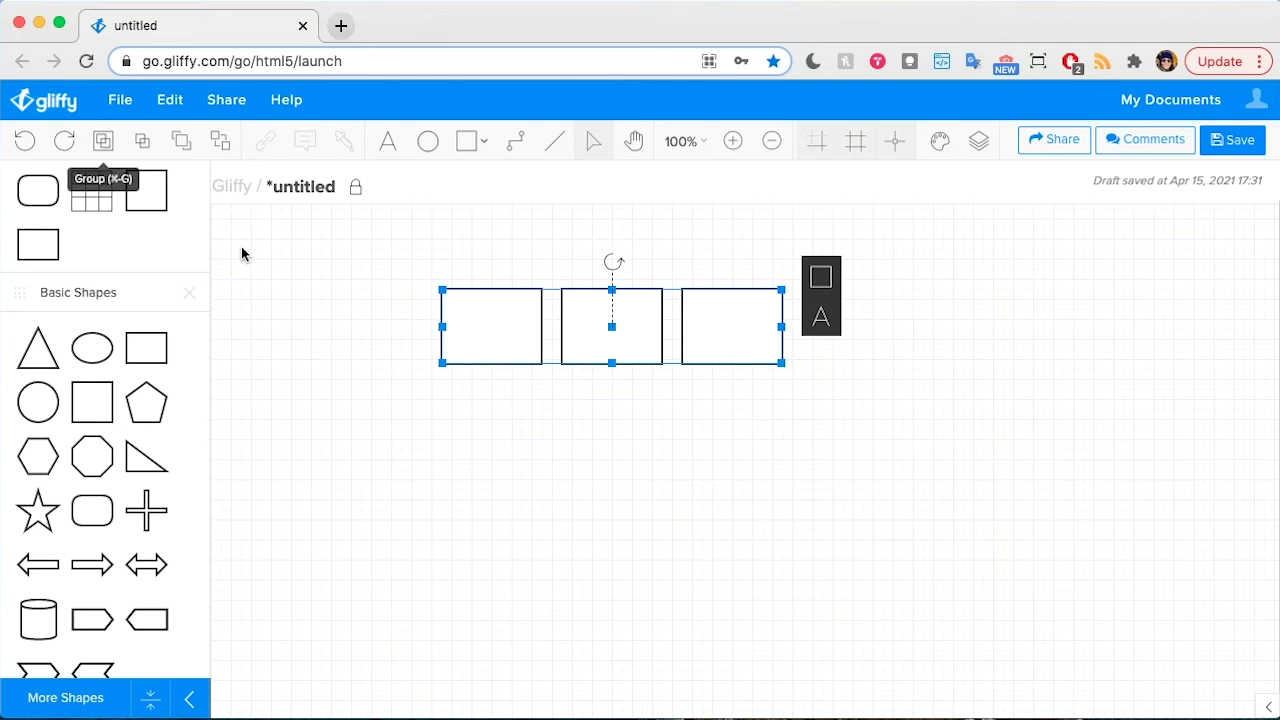
pyautogui.click(543, 500)
pyautogui.moveTo(606, 351); pyautogui.dragTo(634, 340)
# Fill the three grouped rectangles with light yellow
pyautogui.moveTo(862, 304)
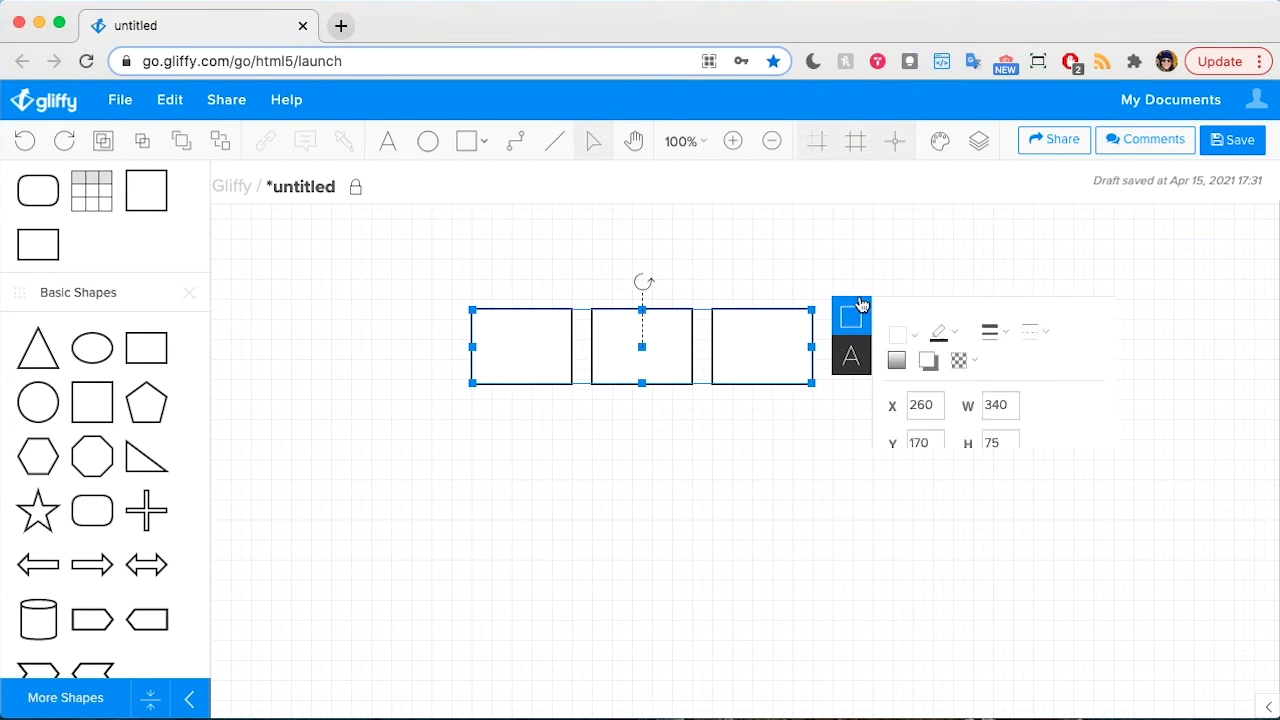
pyautogui.click(900, 314)
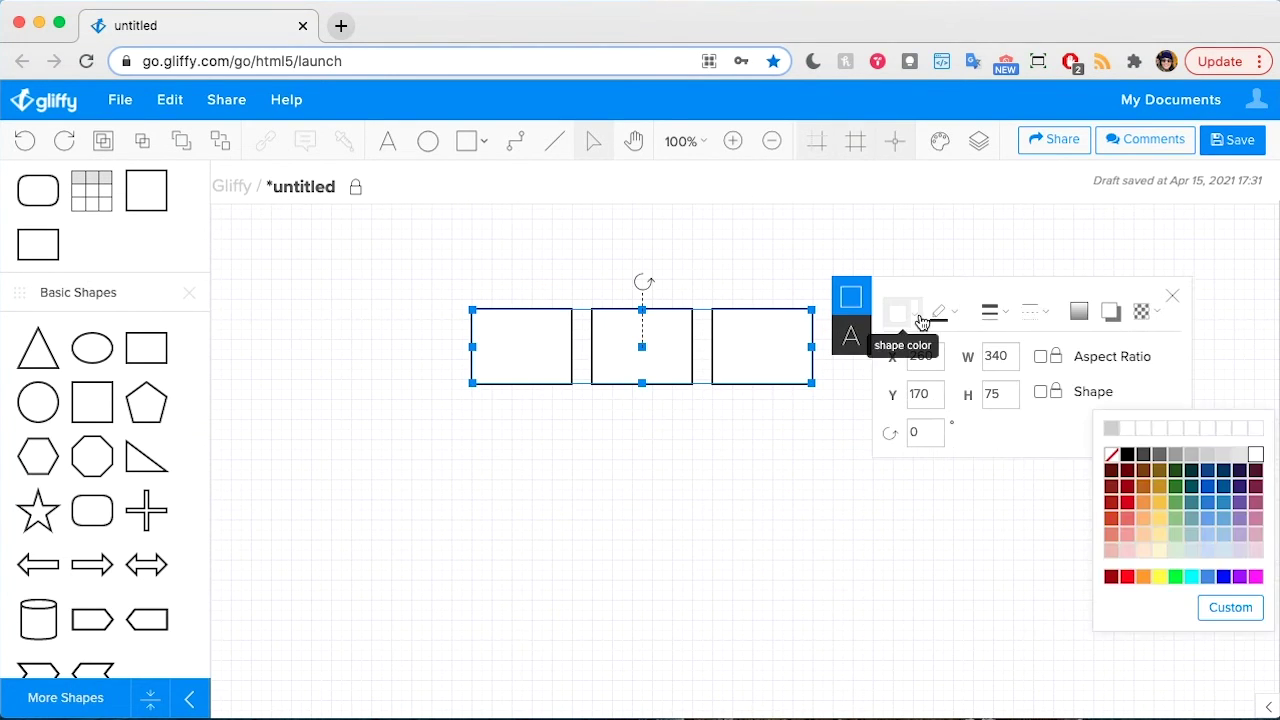
pyautogui.click(1160, 515)
pyautogui.click(724, 602)
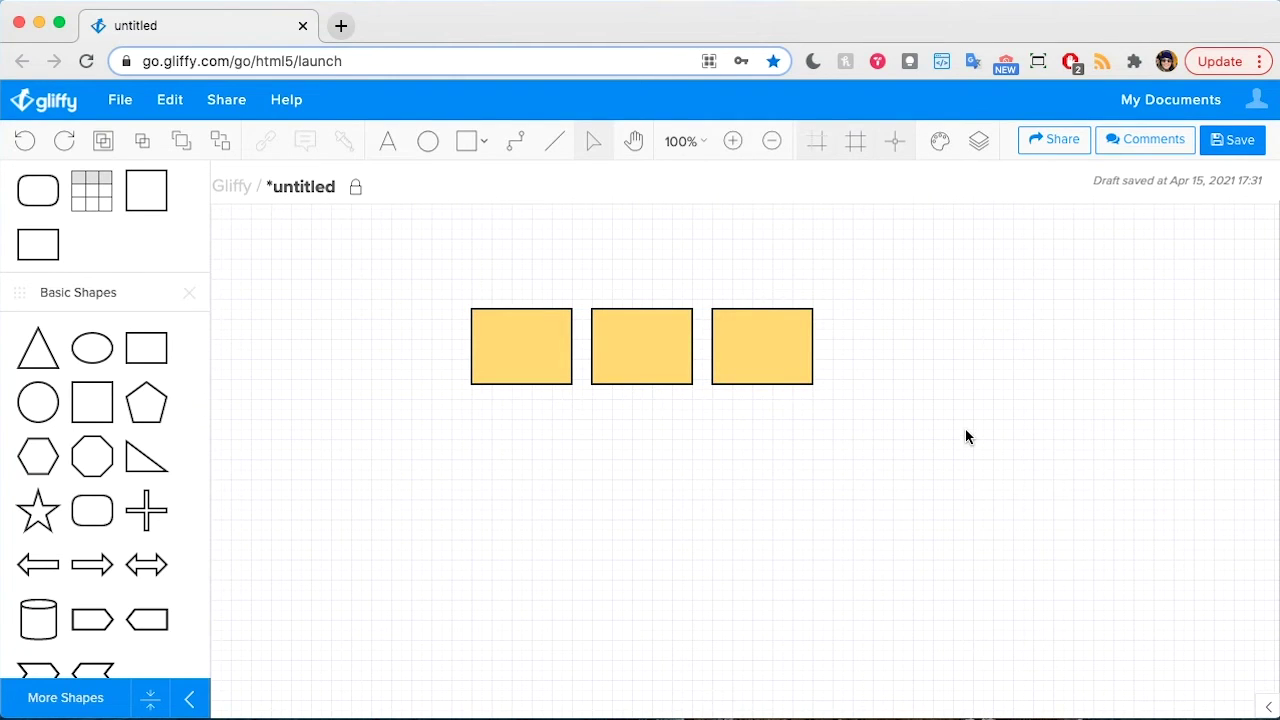
# Move the third rectangle below the other two and fill it with light orange
pyautogui.click(765, 349)
pyautogui.moveTo(764, 348); pyautogui.dragTo(555, 449)
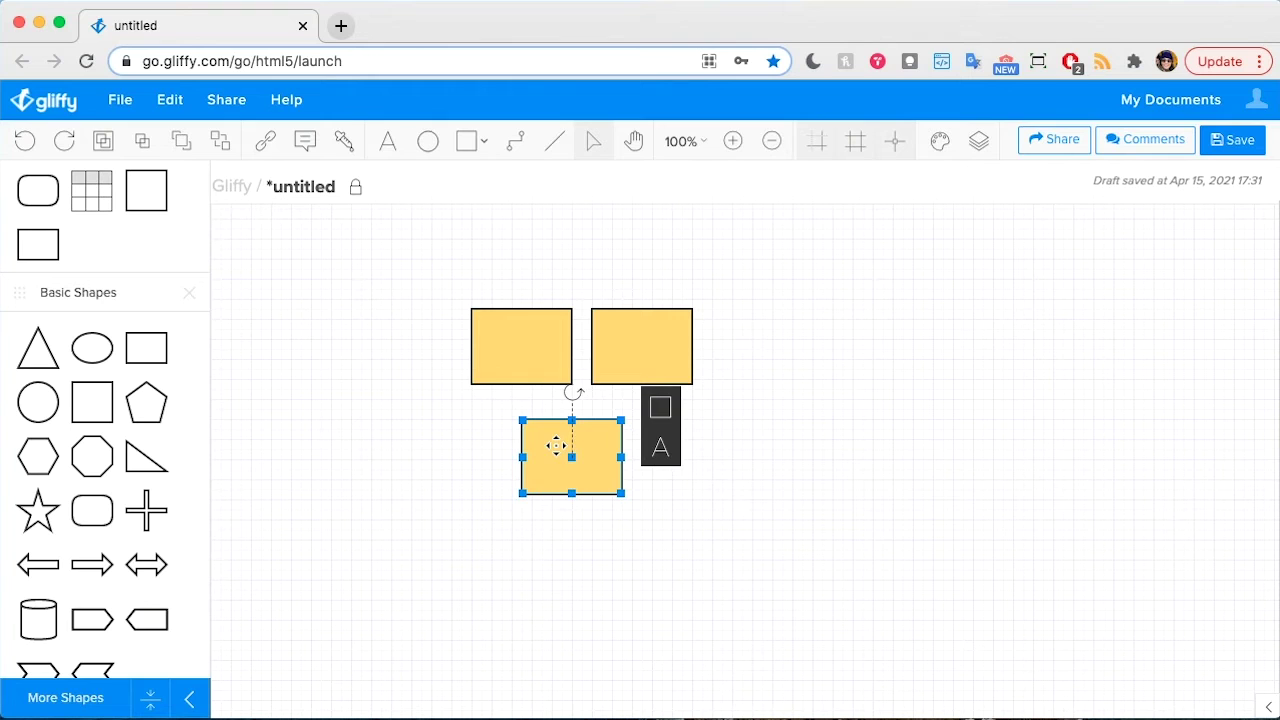
pyautogui.click(660, 407)
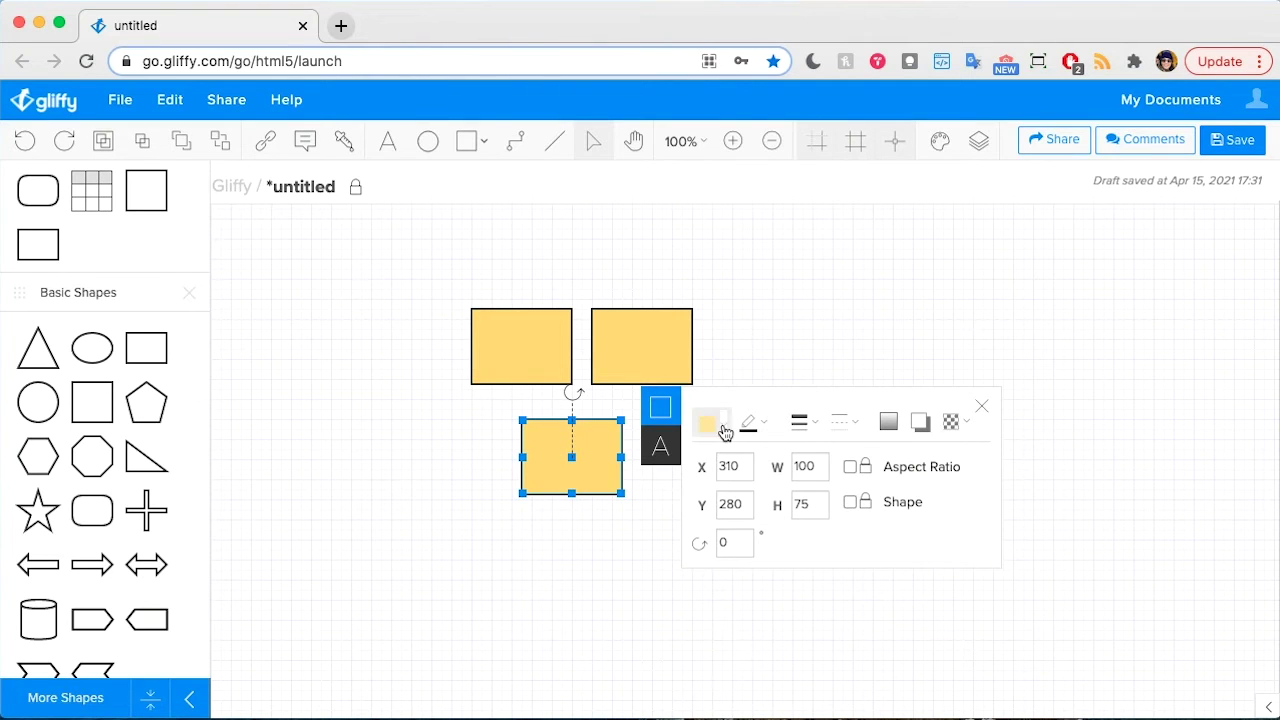
pyautogui.click(708, 423)
pyautogui.click(948, 615)
pyautogui.click(948, 657)
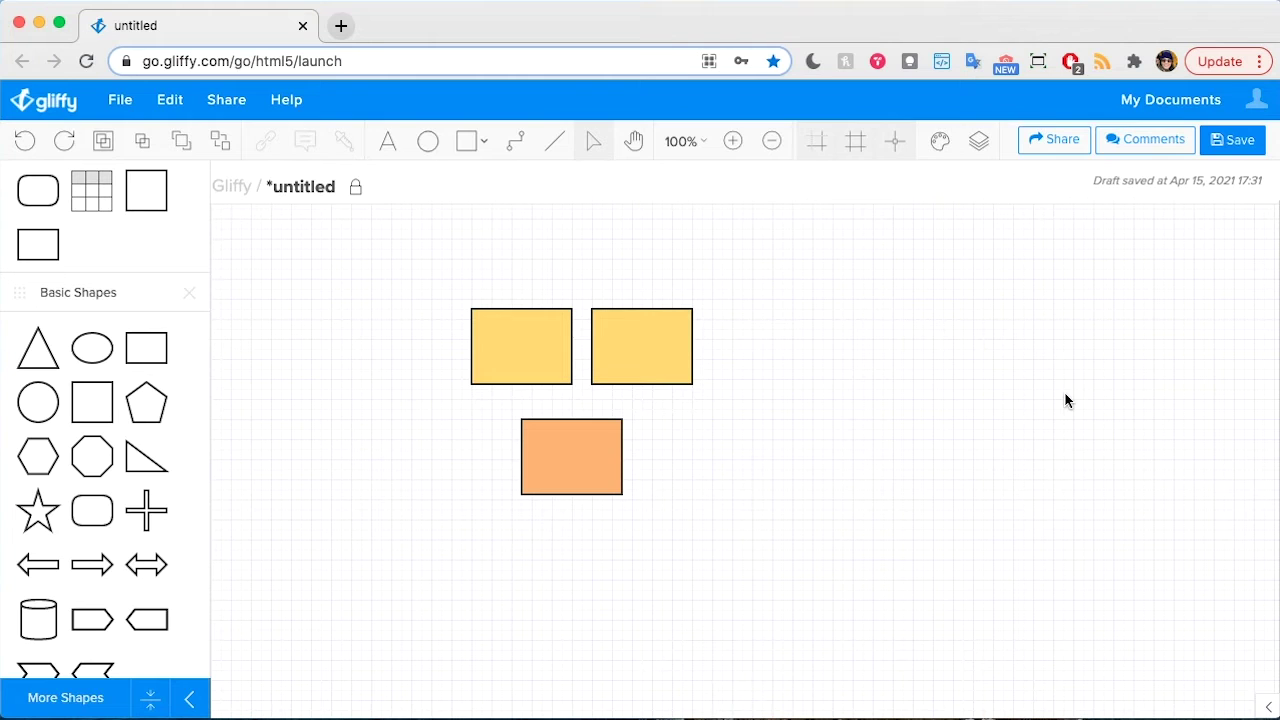
# Move the orange rectangle so it overlaps both yellow ones, and bring the right yellow rectangle to the front
pyautogui.moveTo(563, 472); pyautogui.dragTo(582, 392)
pyautogui.click(659, 546)
pyautogui.click(673, 333)
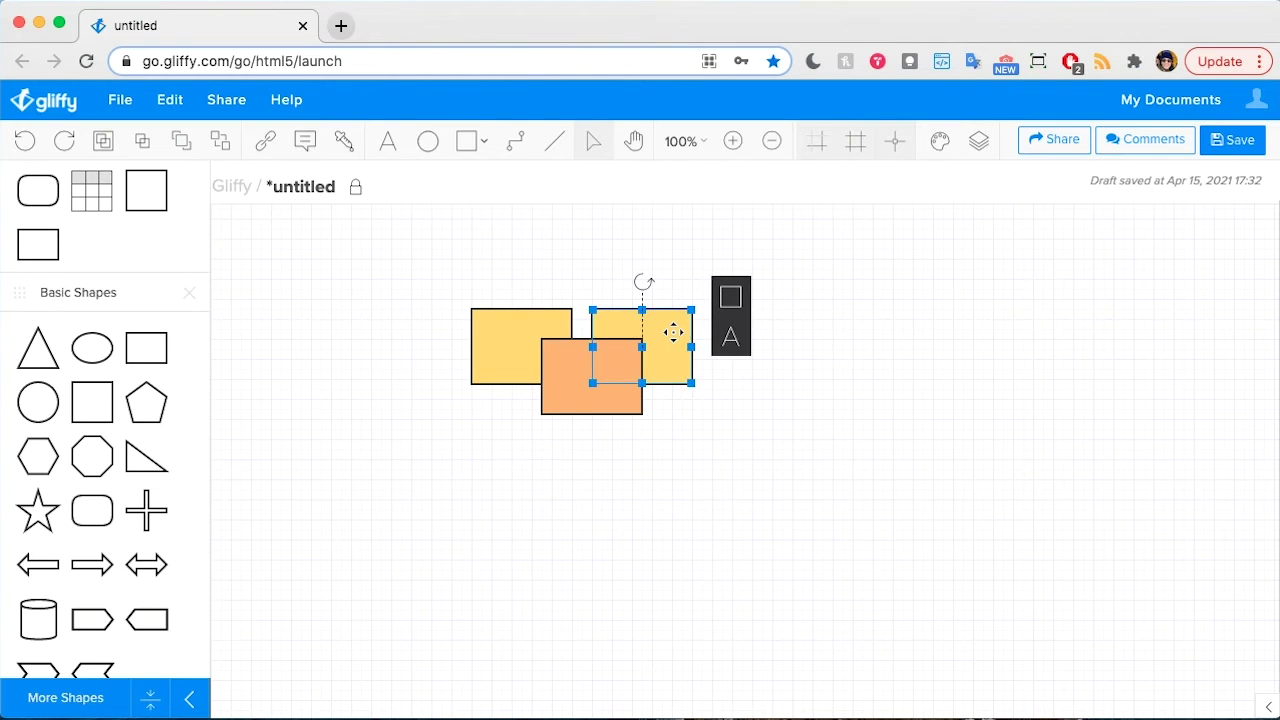
pyautogui.press('super+shift+bracketright')
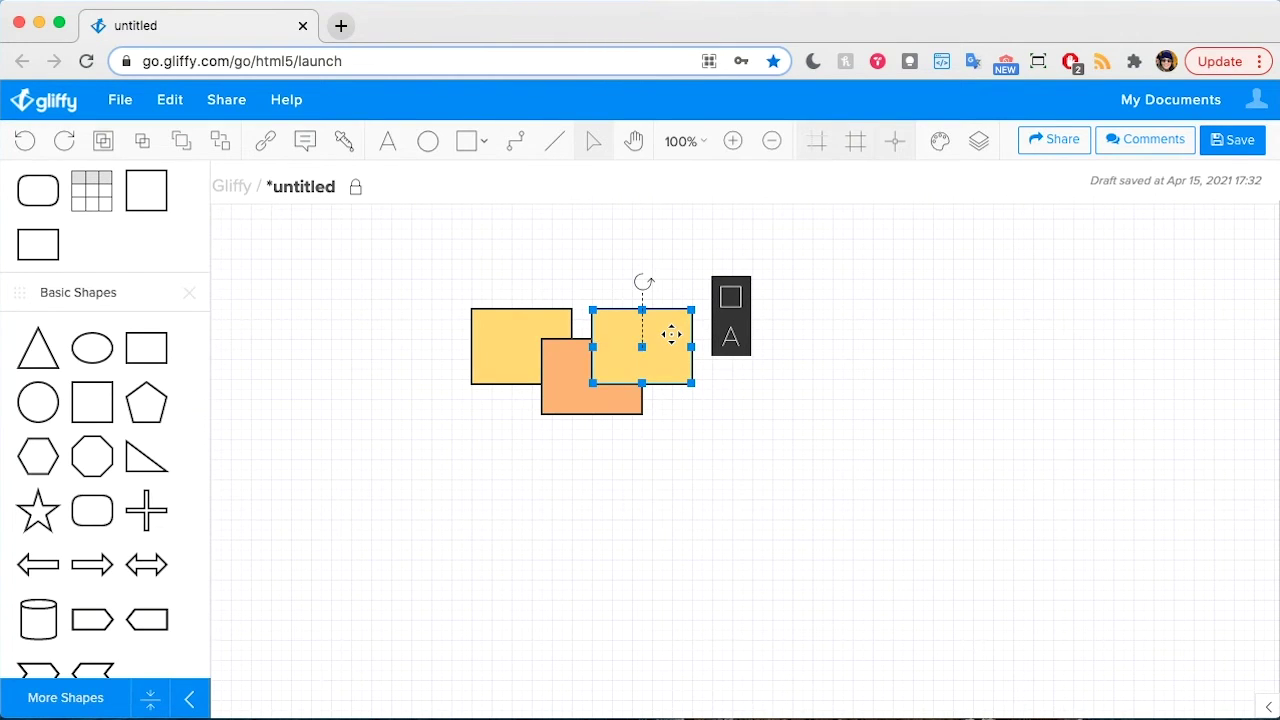
pyautogui.click(724, 487)
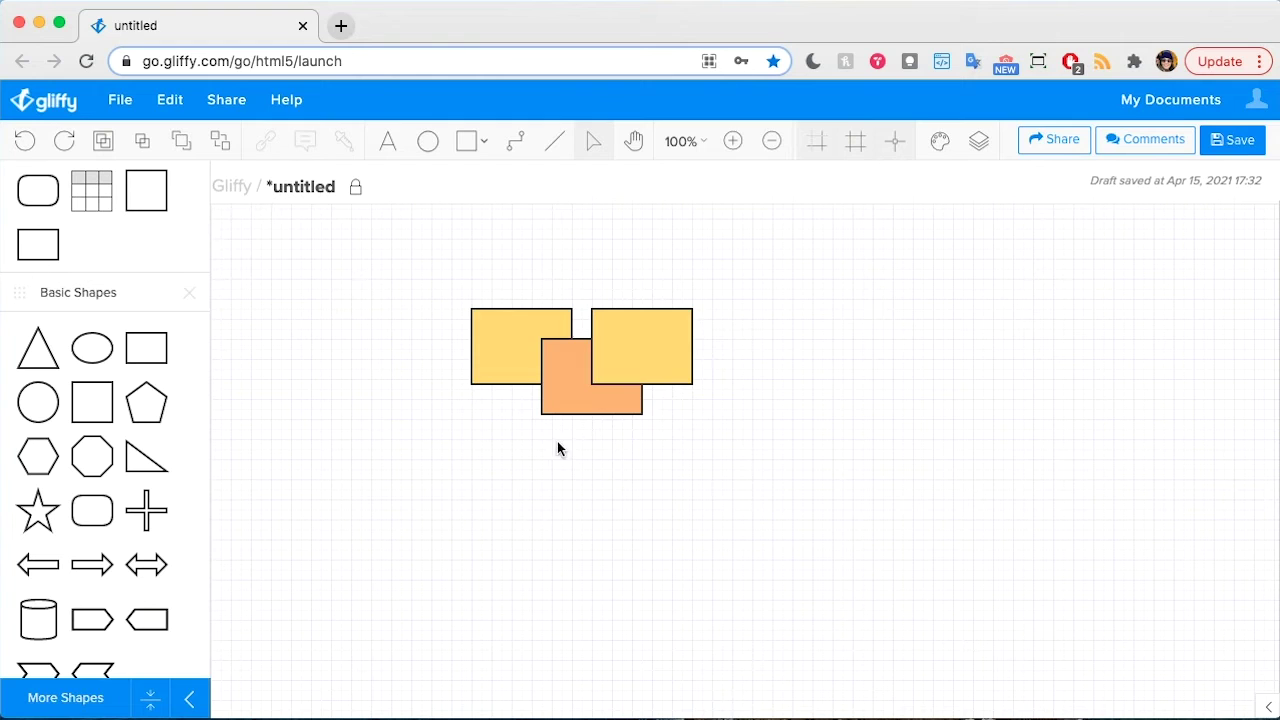
# Send the orange rectangle behind both yellow ones, and bring it back in front of them
pyautogui.click(563, 400)
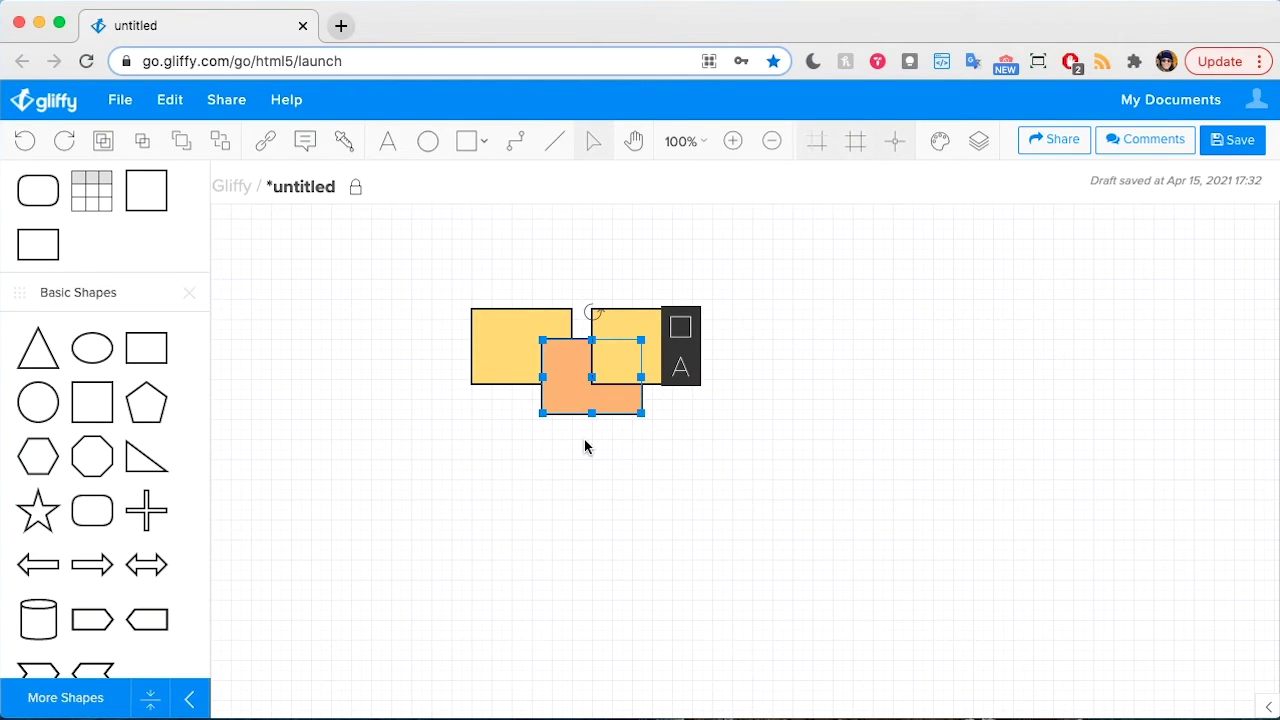
pyautogui.press('super+shift+bracketleft')
pyautogui.click(608, 478)
pyautogui.moveTo(579, 393)
pyautogui.mouseDown()
pyautogui.moveTo(580, 457)
pyautogui.moveTo(573, 386)
pyautogui.mouseUp()
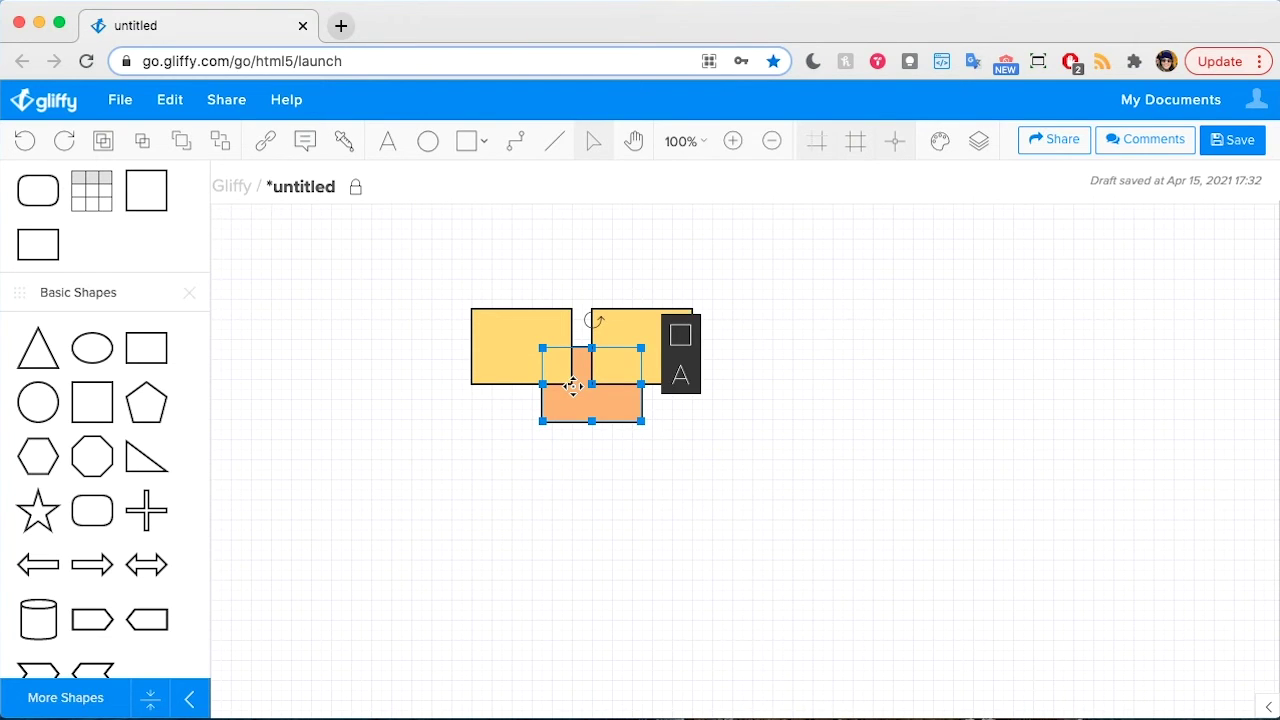
pyautogui.click(661, 525)
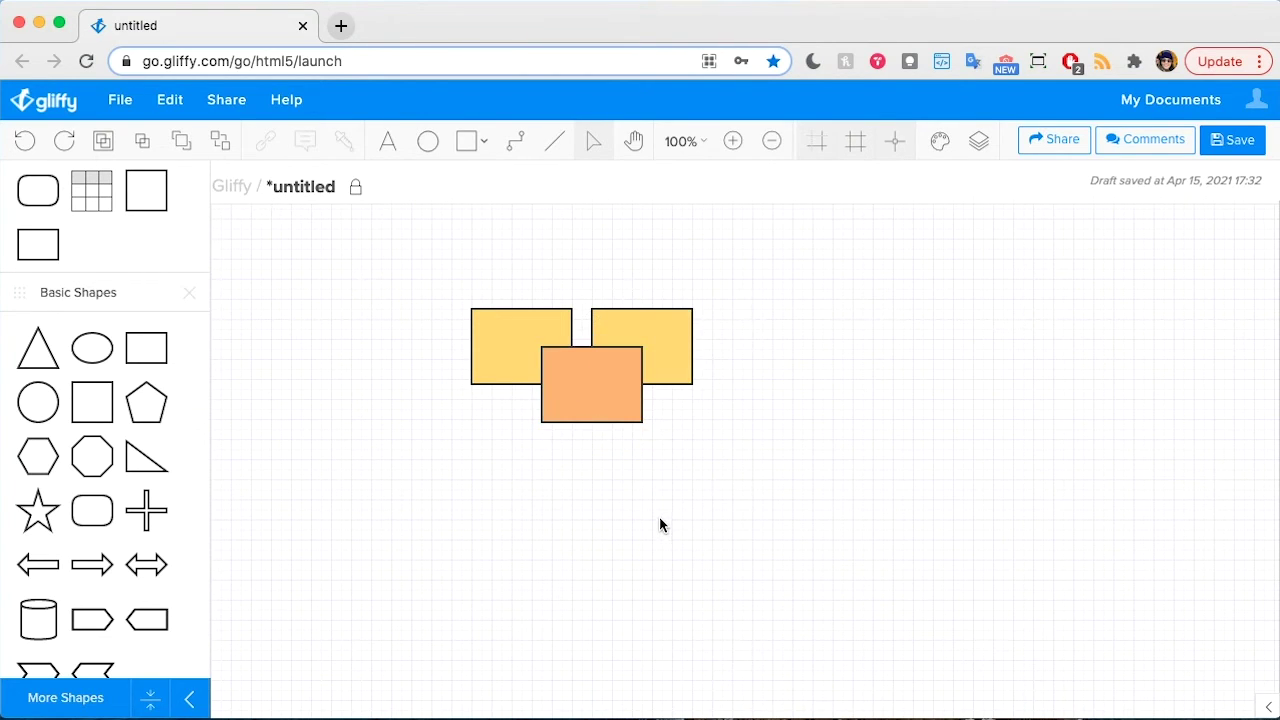
# Align the orange rectangle at the end of the yellow row, and move it back below the right yellow rectangle
pyautogui.click(896, 148)
pyautogui.moveTo(614, 349); pyautogui.dragTo(766, 331)
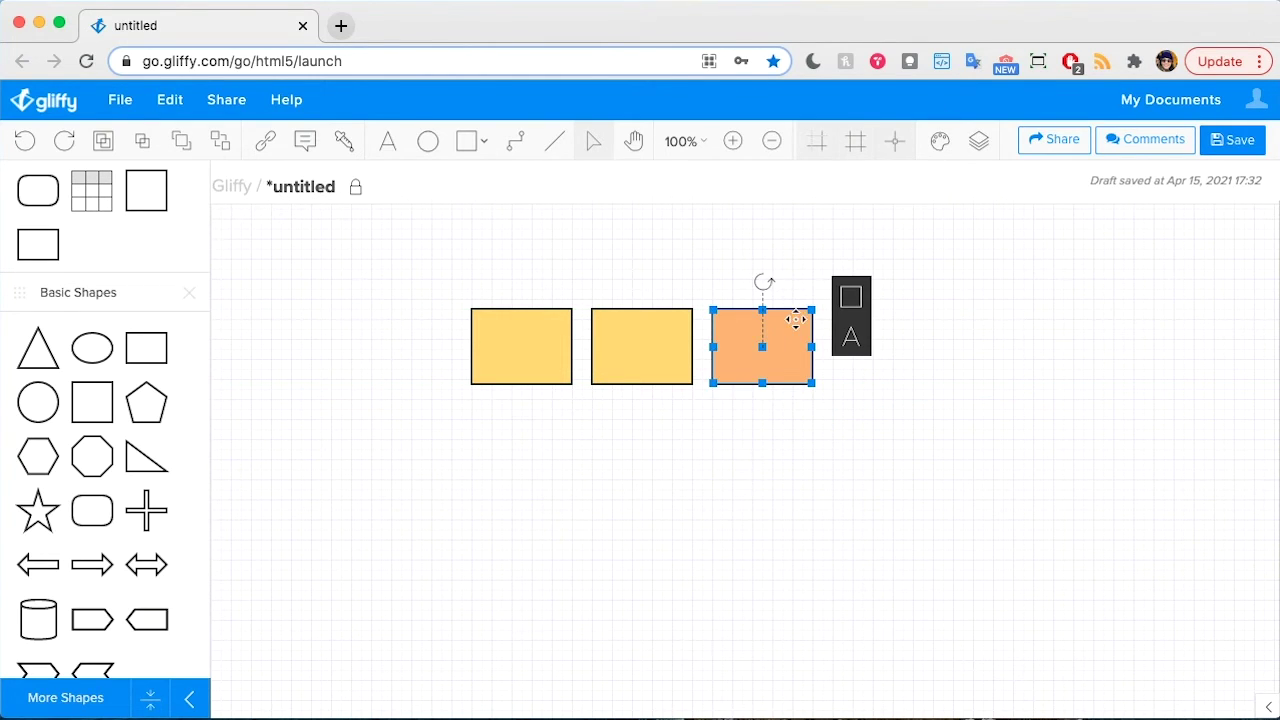
pyautogui.moveTo(797, 330); pyautogui.dragTo(640, 448)
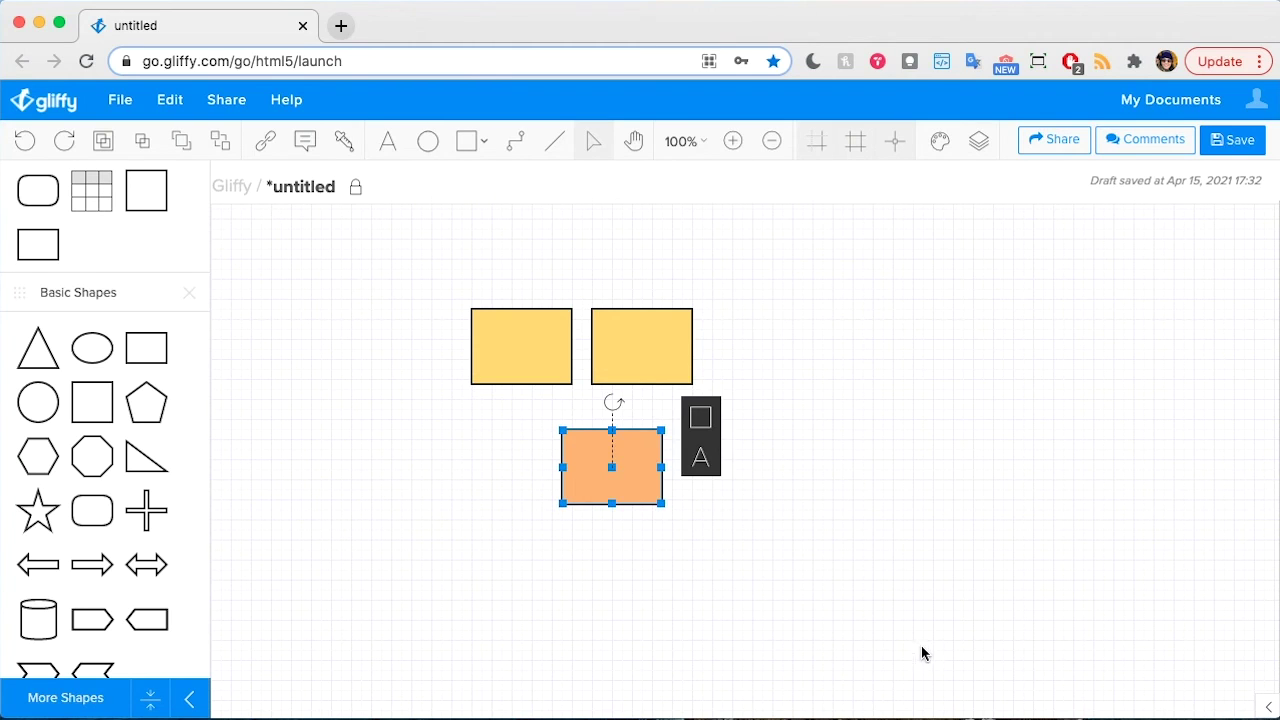
# Rotate the orange rectangle clockwise to a tilted angle
pyautogui.click(921, 646)
pyautogui.click(622, 485)
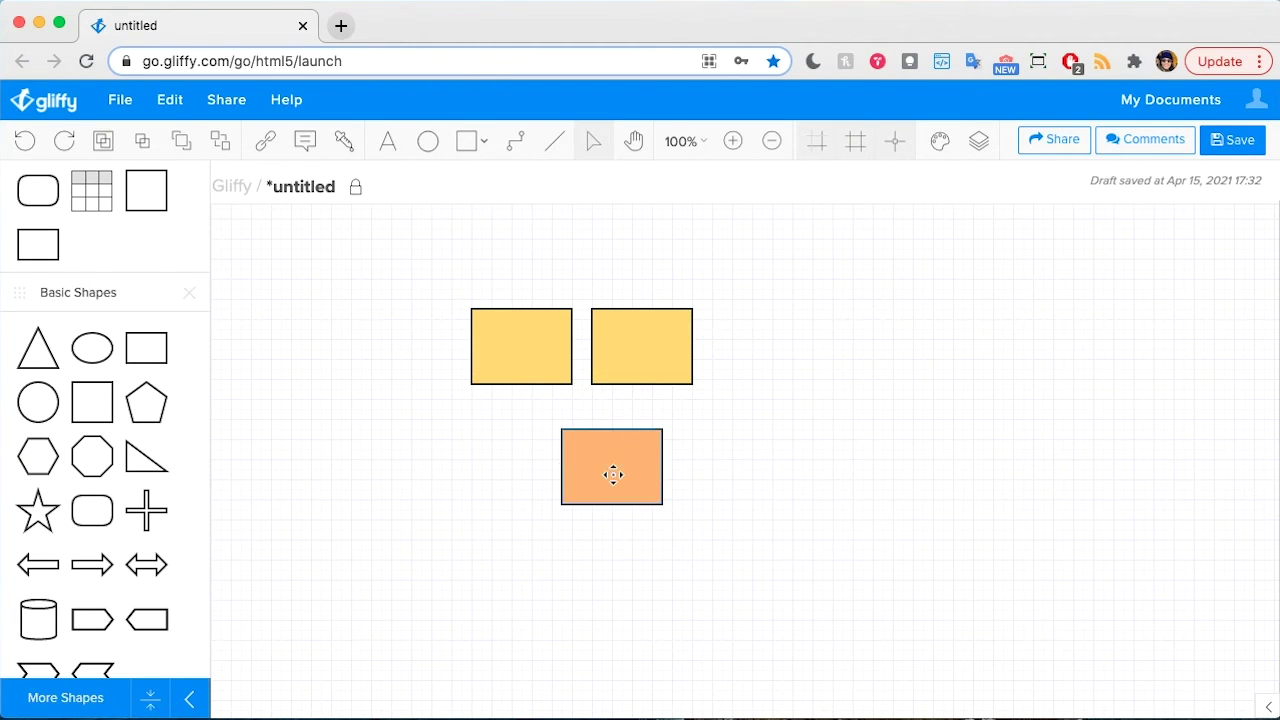
pyautogui.moveTo(619, 404); pyautogui.dragTo(675, 370)
pyautogui.click(848, 486)
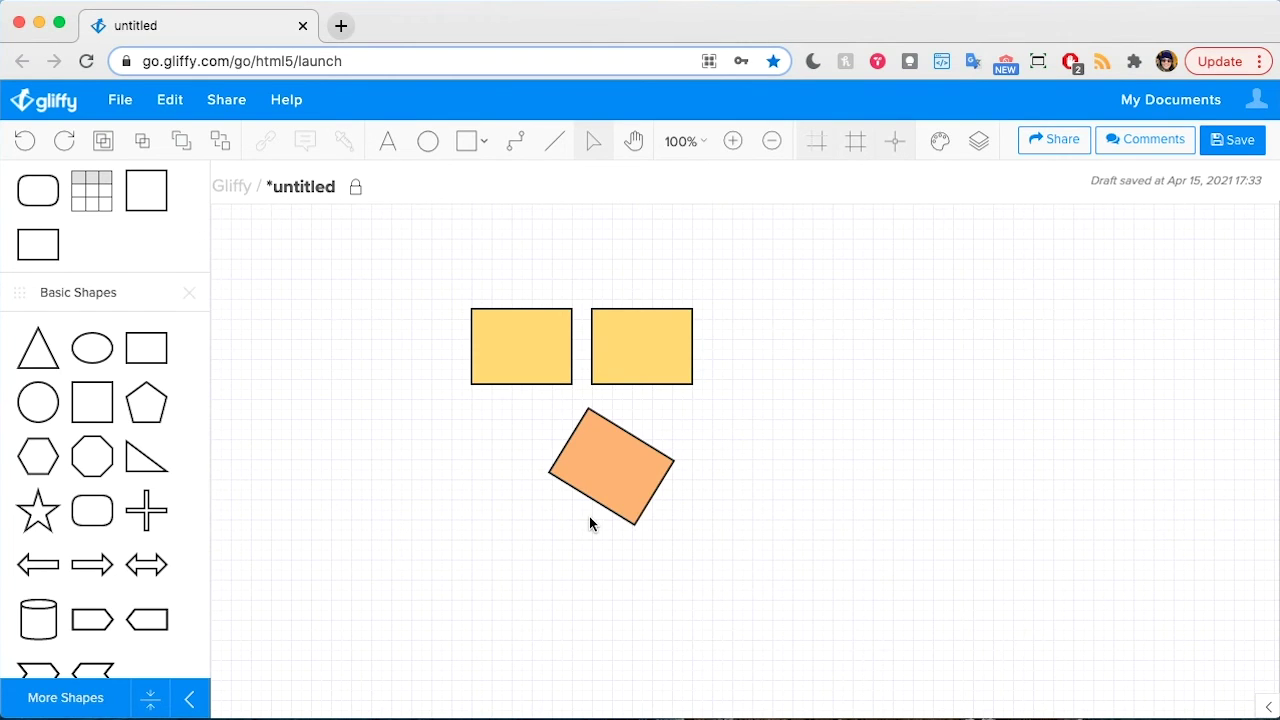
# Add a text box reading "Text tool!" right of the rectangles and move it closer, just below the yellow row
pyautogui.press('super+2')
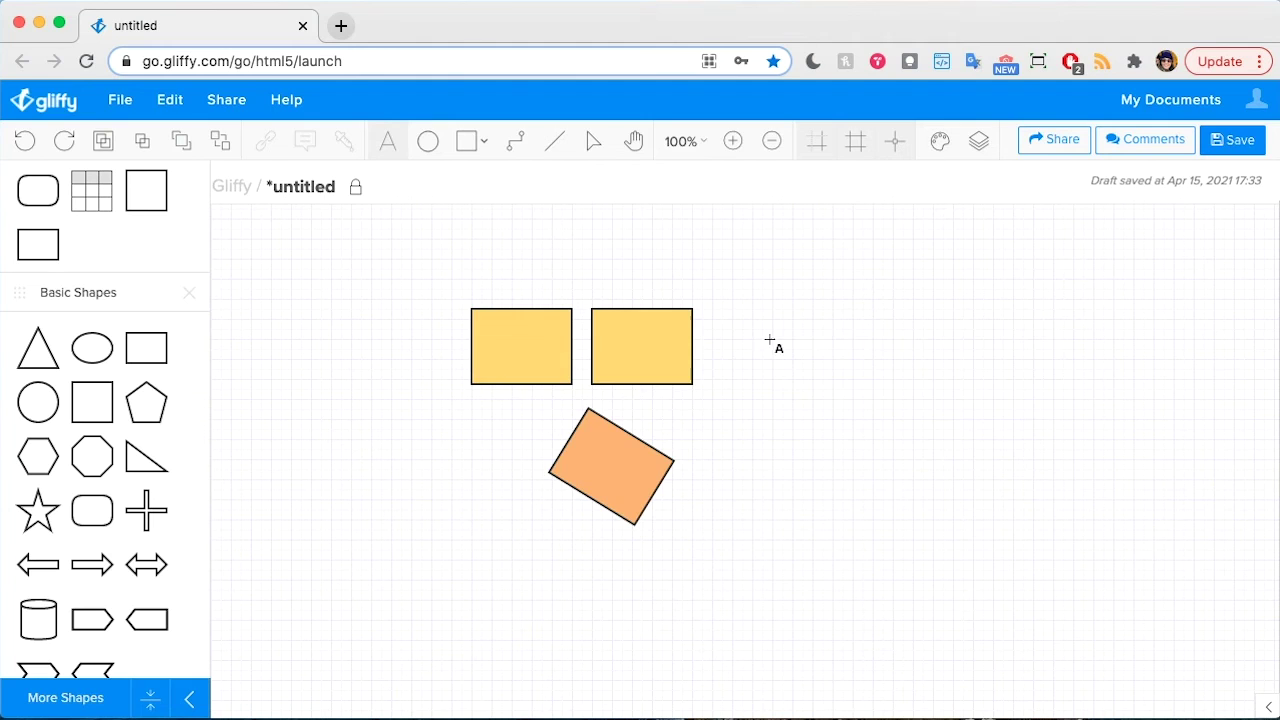
pyautogui.moveTo(770, 342); pyautogui.dragTo(1064, 430)
pyautogui.write('Tex')
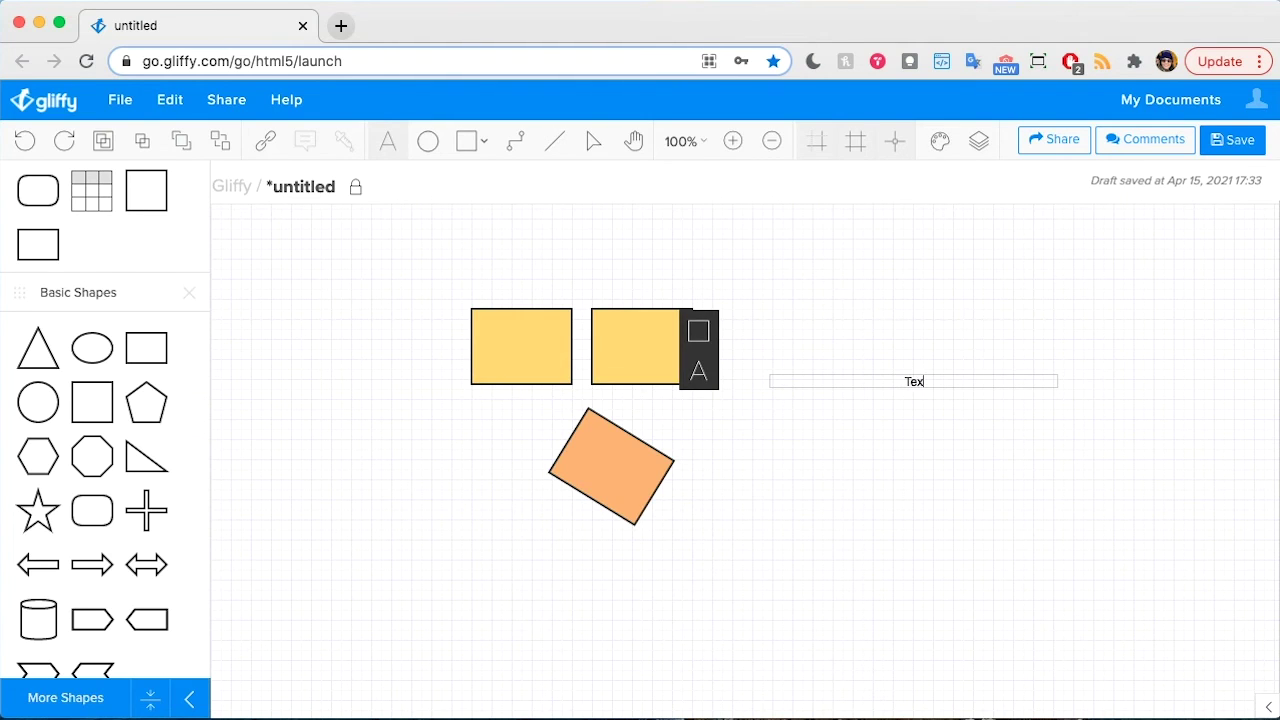
pyautogui.write('t tool!')
pyautogui.press('Escape')
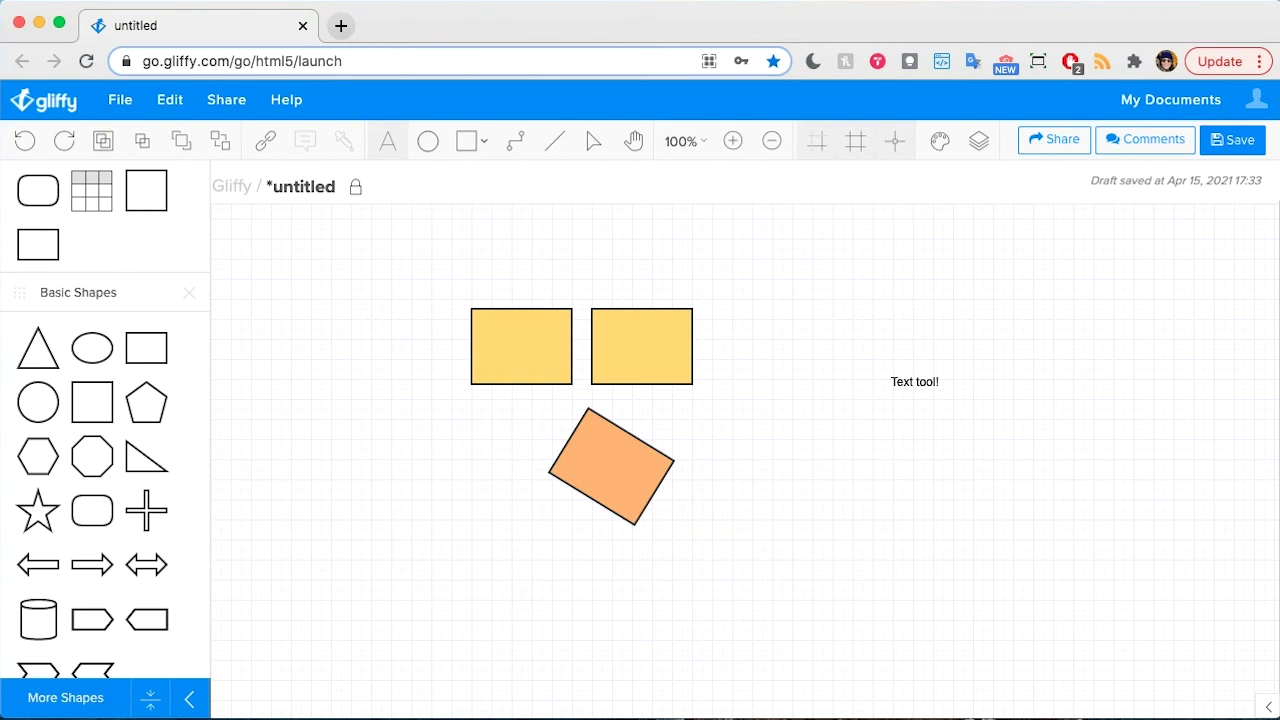
pyautogui.press('Escape')
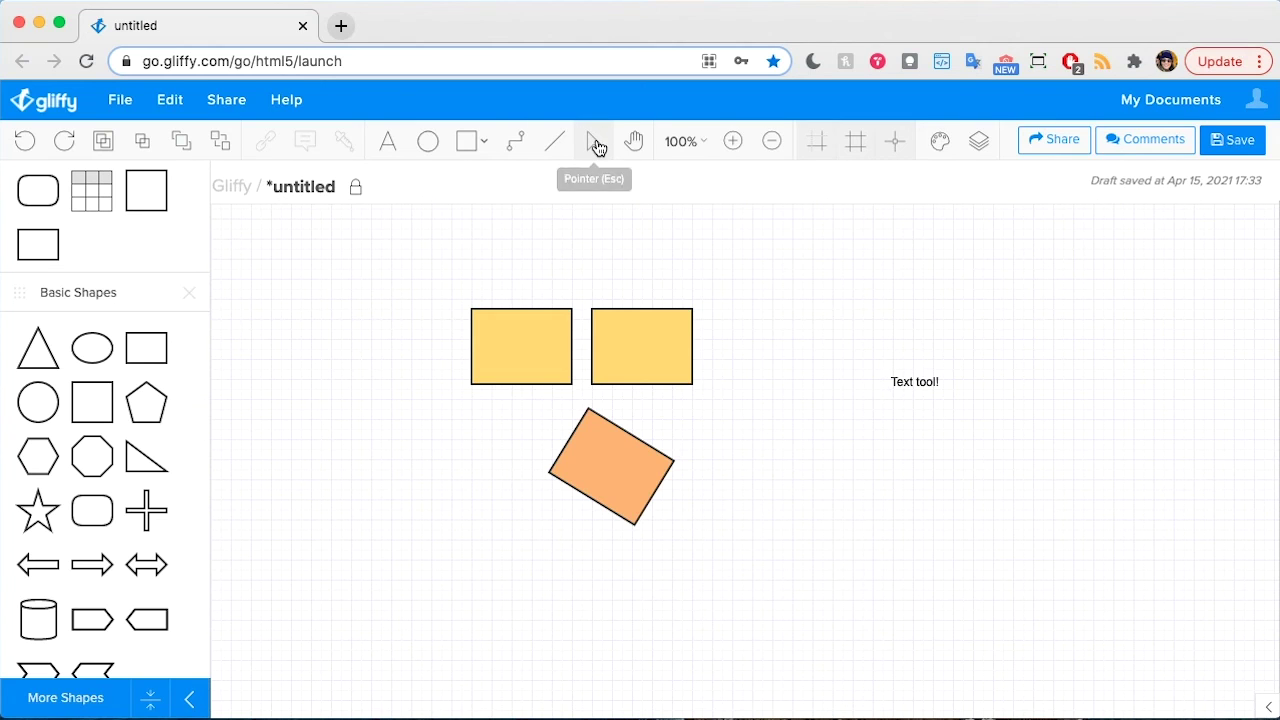
pyautogui.moveTo(897, 388); pyautogui.dragTo(743, 409)
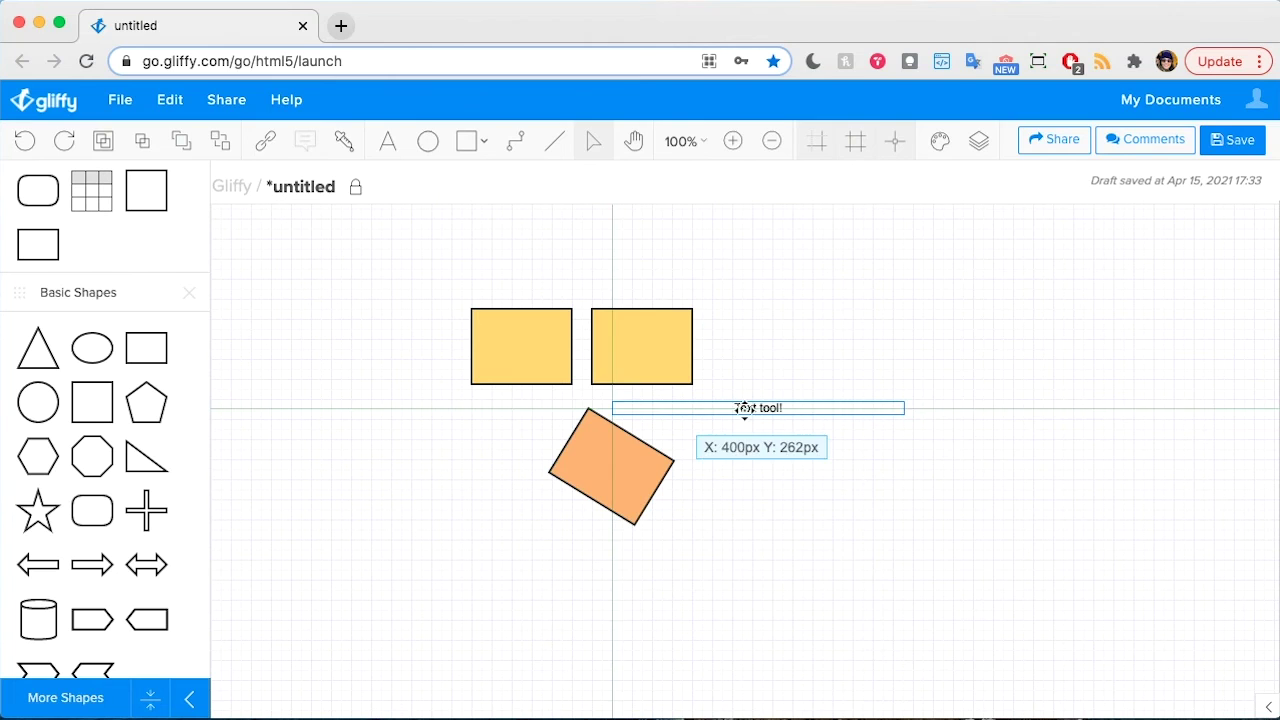
pyautogui.click(851, 291)
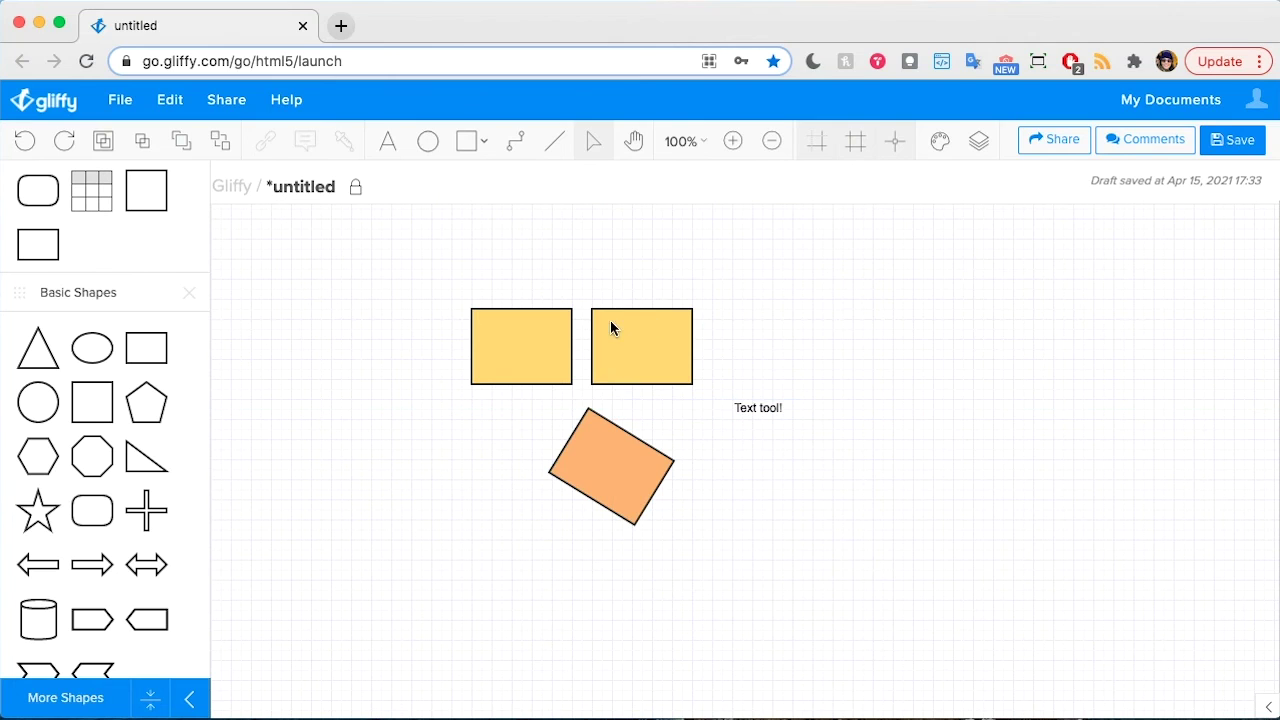
# Link the bottoms of both yellow rectangles to the orange one with connectors, and move the orange rectangle further down
pyautogui.click(517, 150)
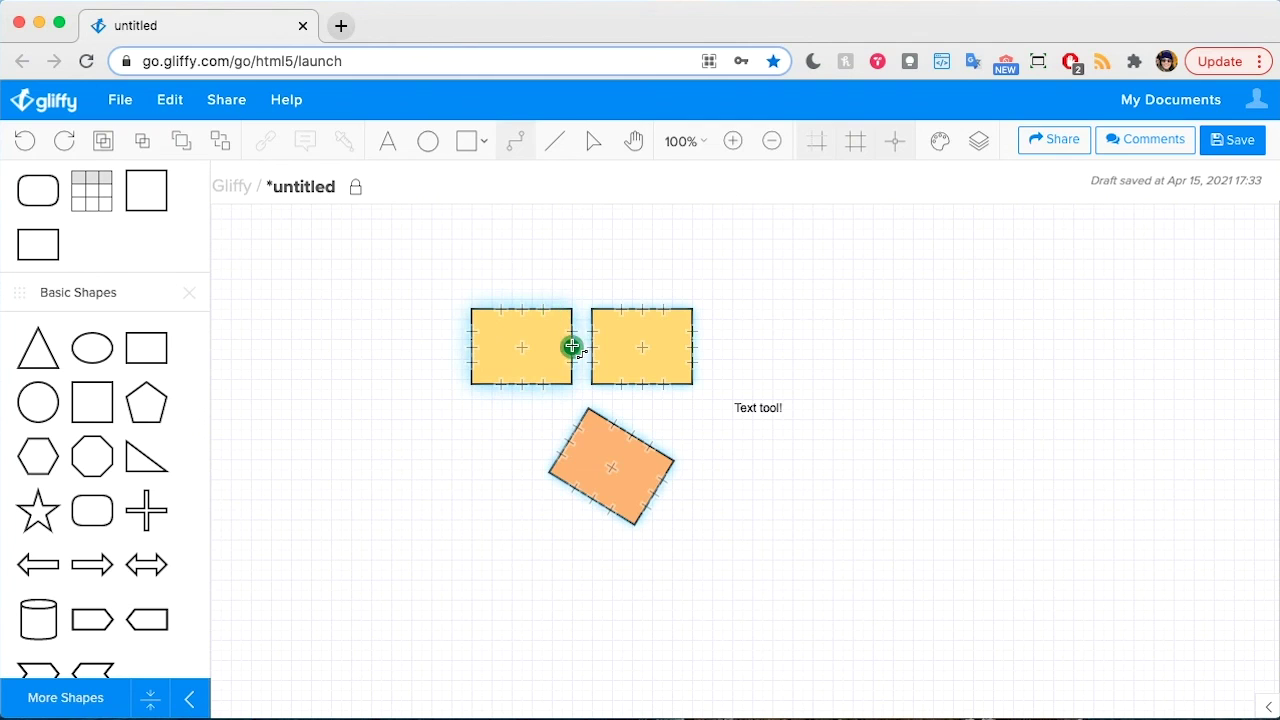
pyautogui.moveTo(524, 386); pyautogui.dragTo(569, 438)
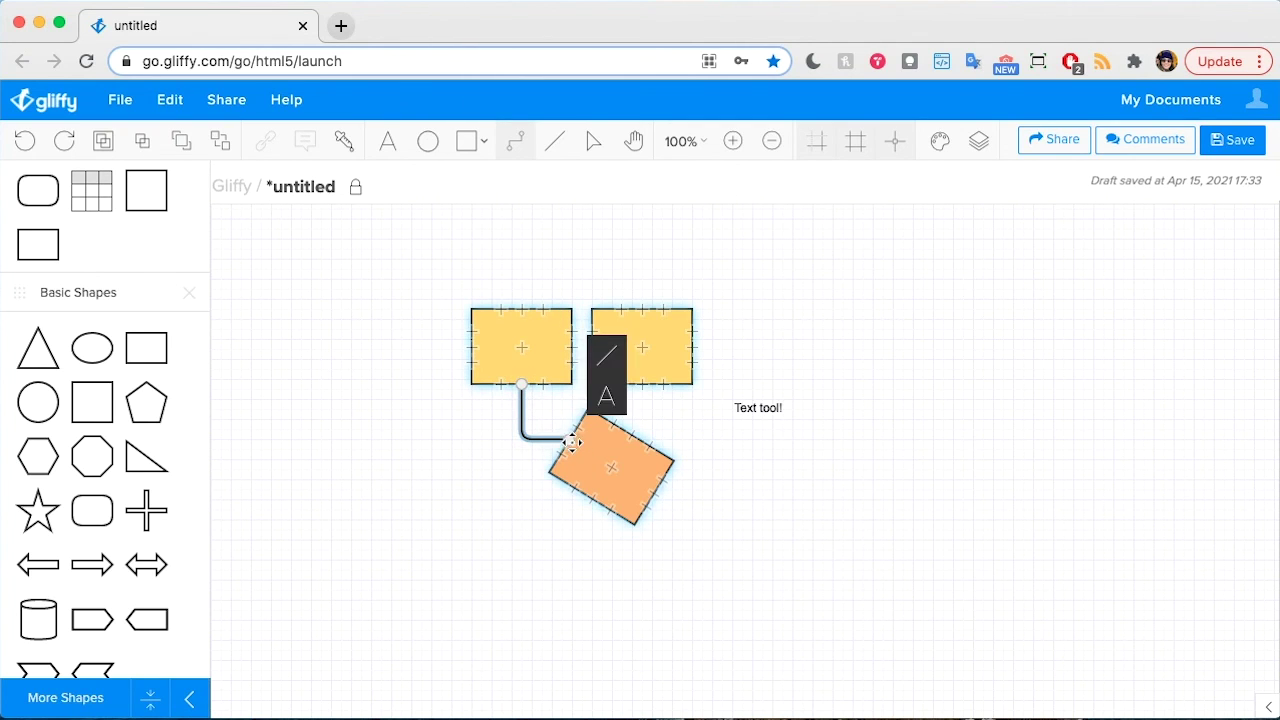
pyautogui.moveTo(641, 384); pyautogui.dragTo(589, 558)
pyautogui.click(594, 143)
pyautogui.click(817, 547)
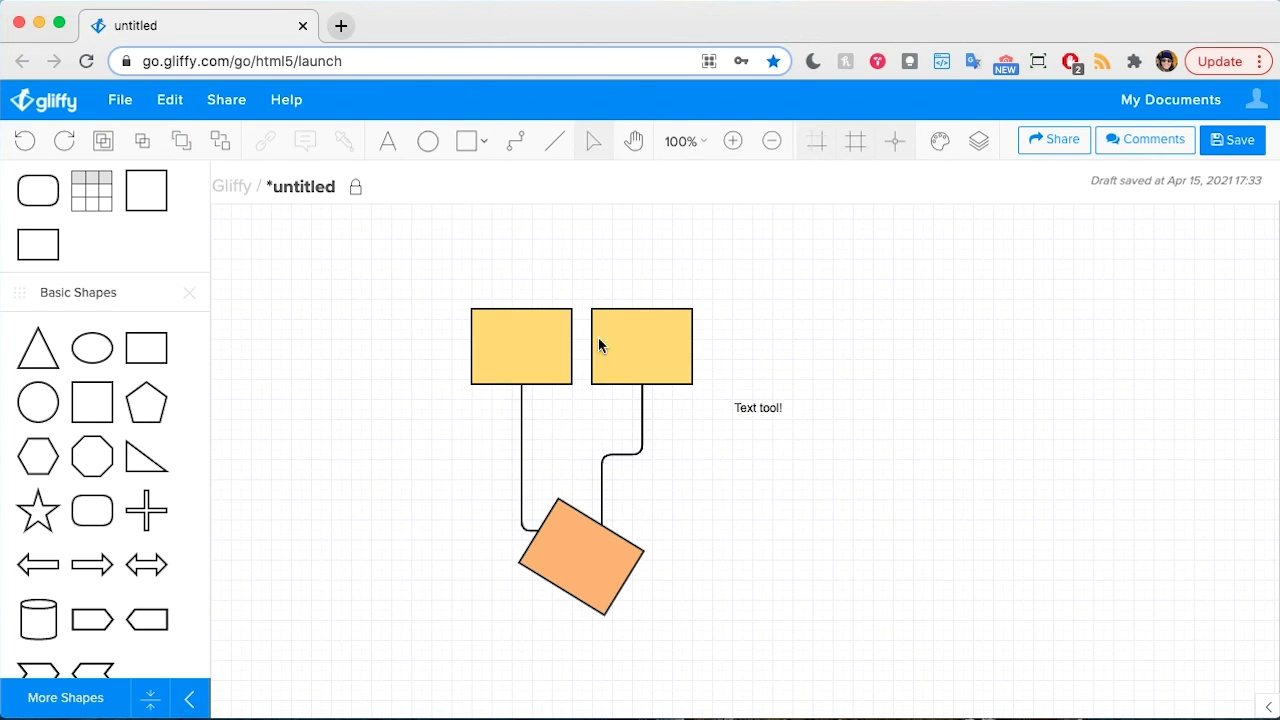
pyautogui.click(284, 101)
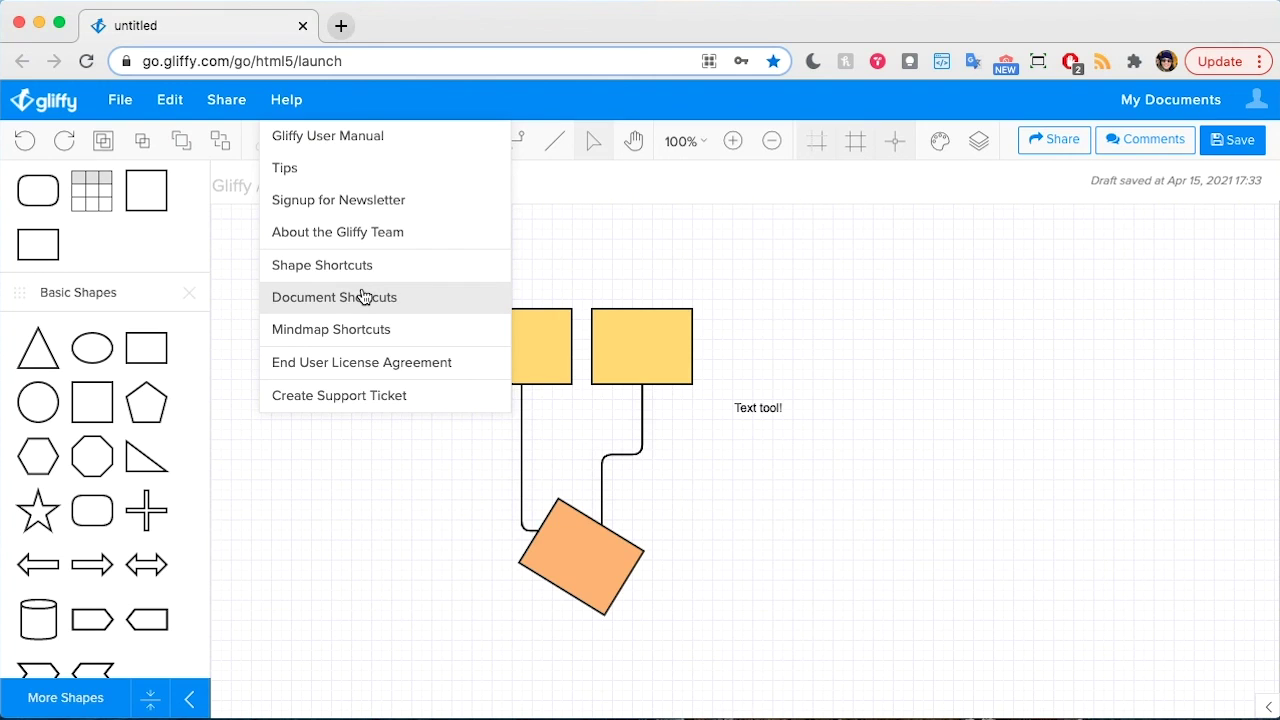
pyautogui.click(785, 297)
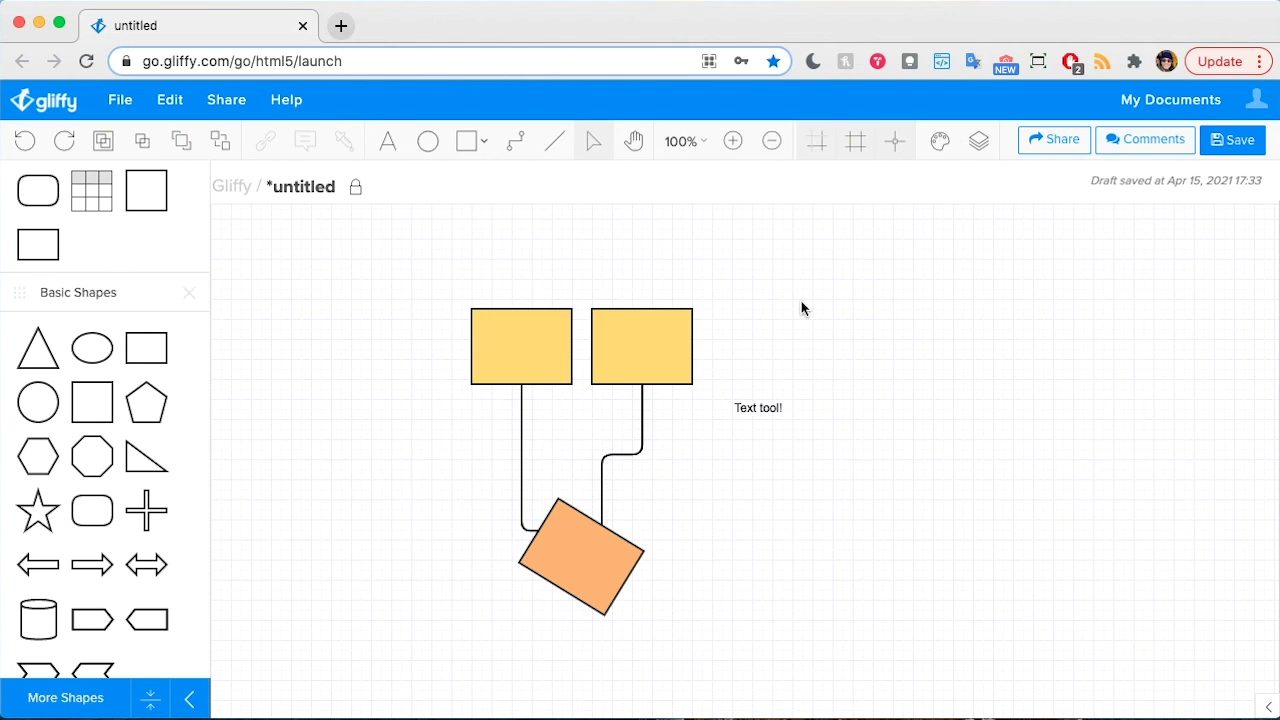